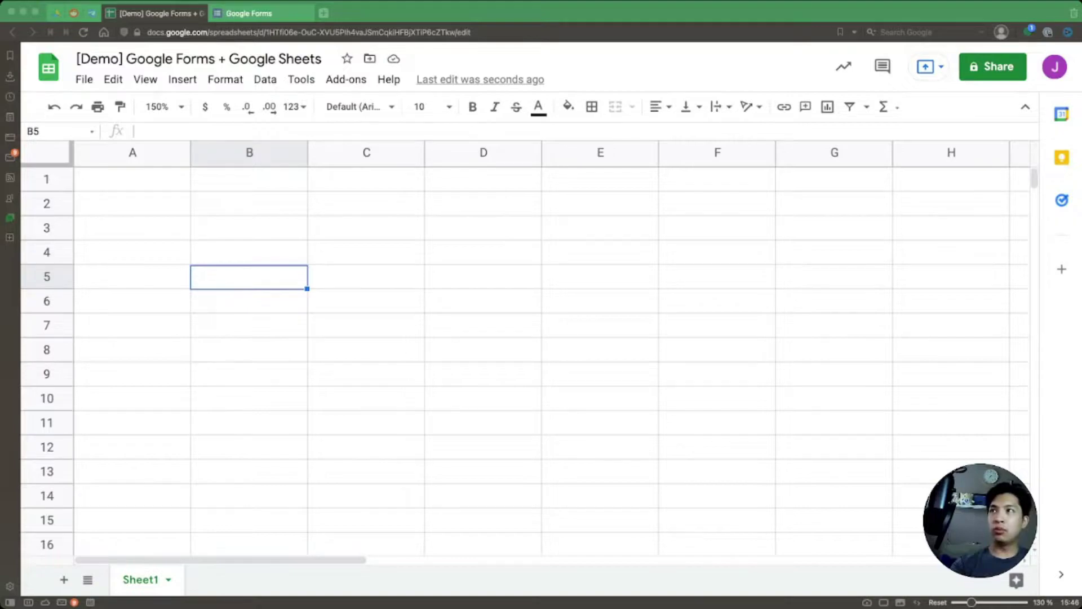
- Use Tools > Create a form to generate a Google Form linked to this spreadsheet
left_click(133, 203)
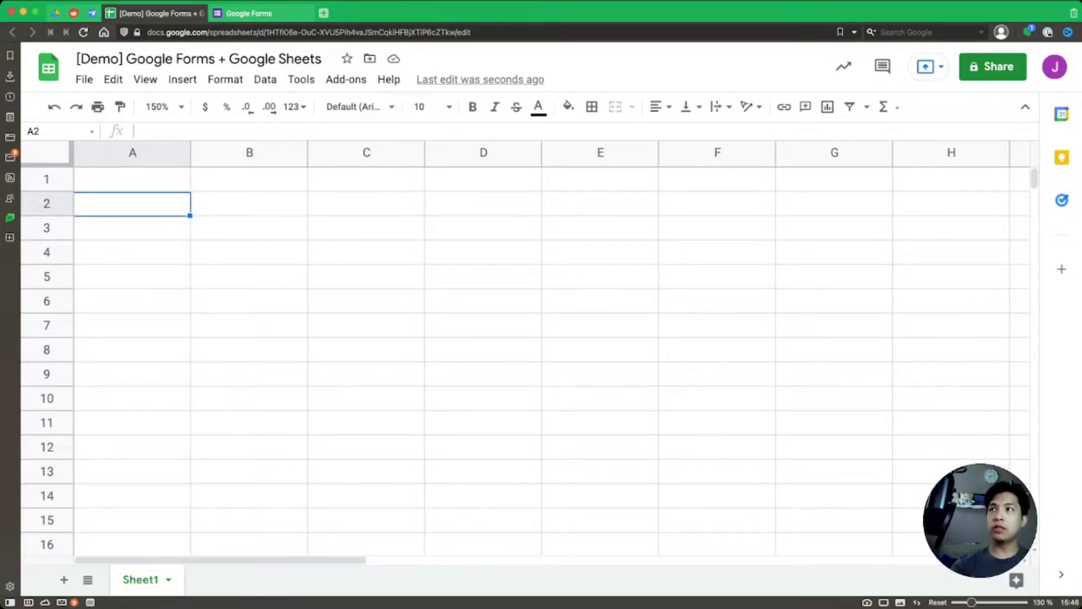
scroll(301, 79, "up", 5)
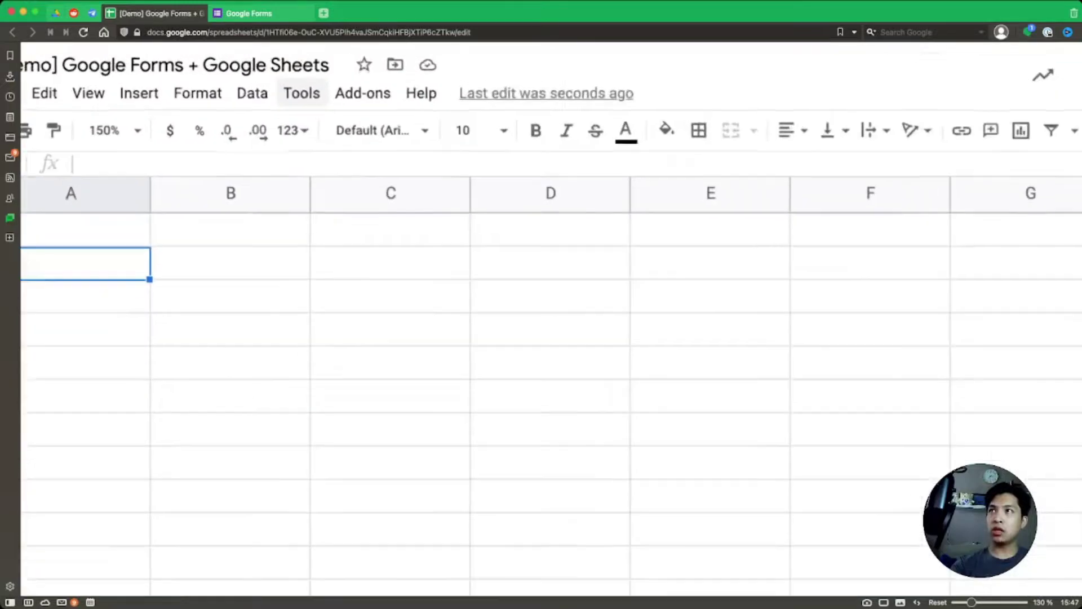
left_click(301, 144)
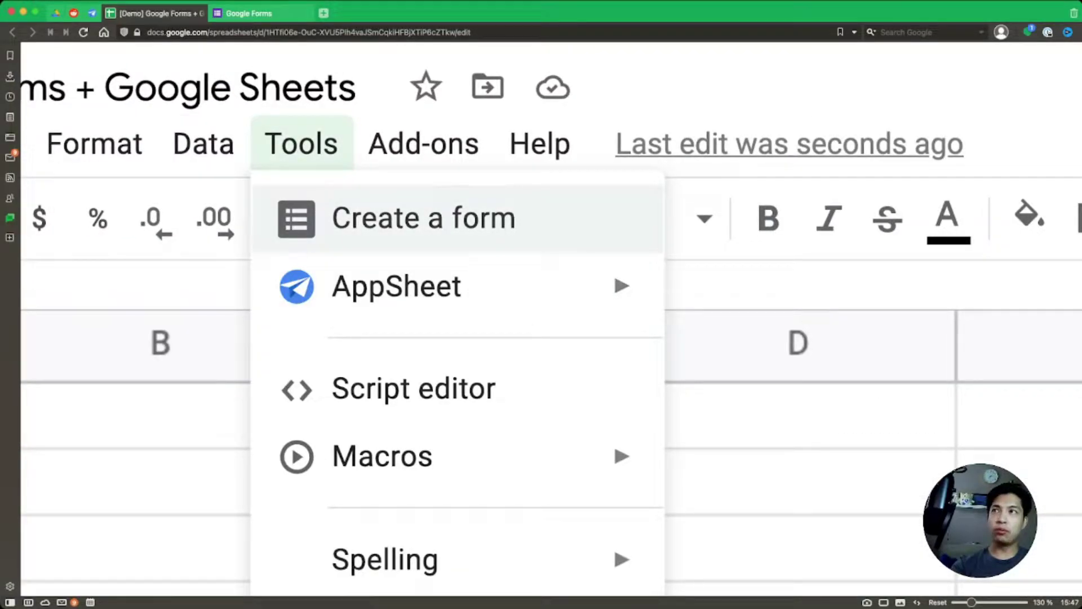
left_click(423, 218)
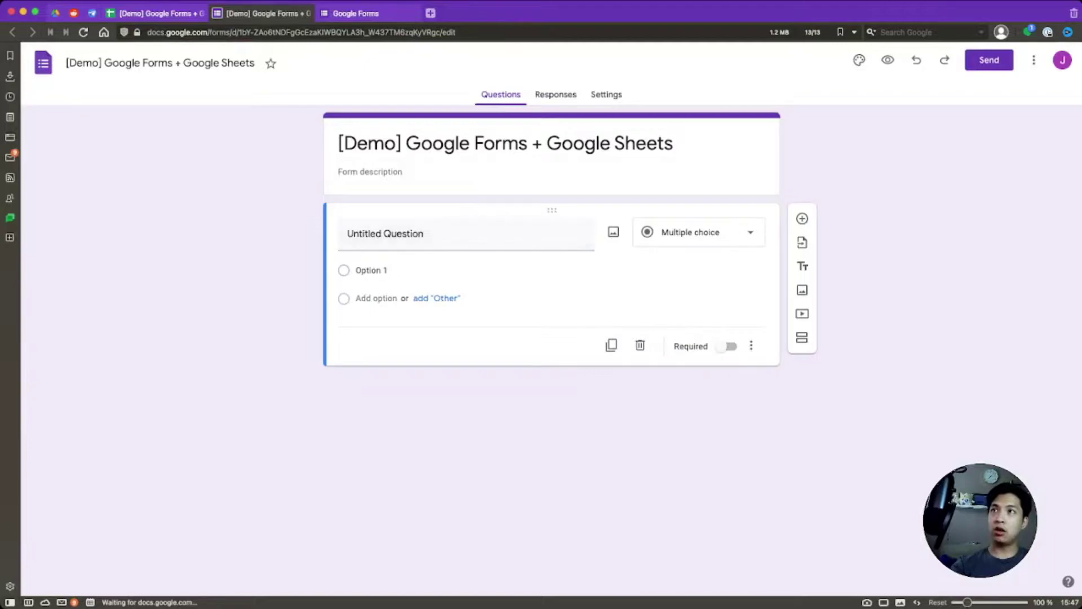
- Select the form title '[Demo] Google Forms + Google Sheets', then go back to the spreadsheet
double_click(437, 143)
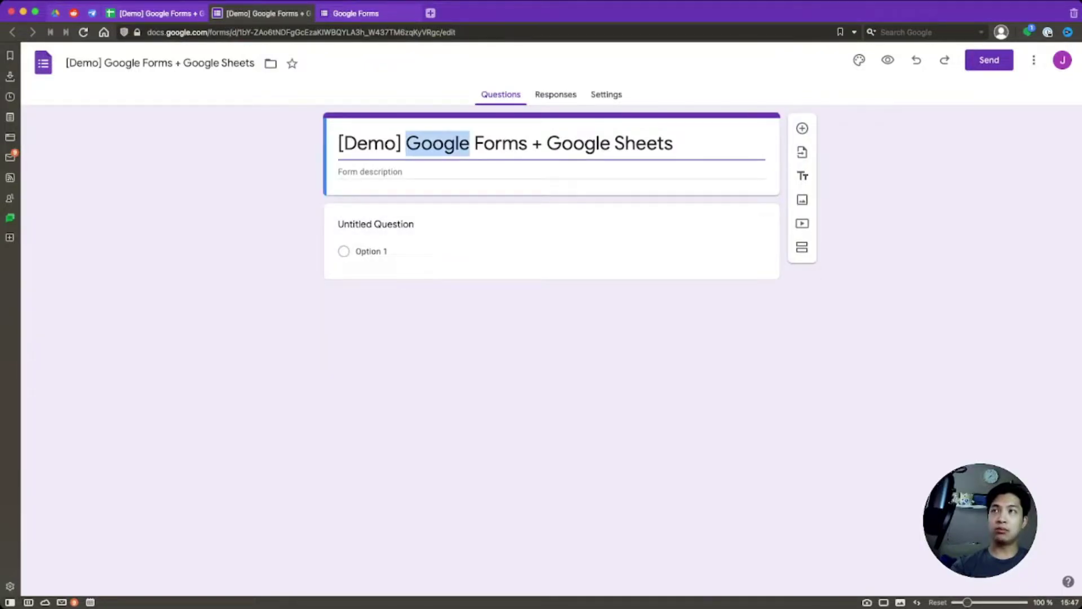
triple_click(438, 143)
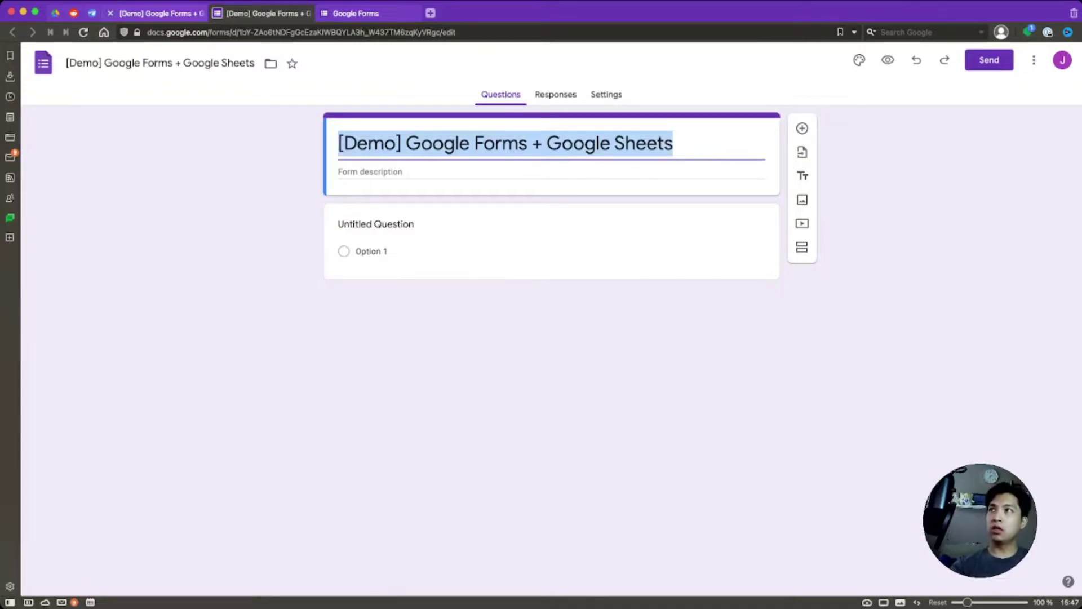
left_click(155, 13)
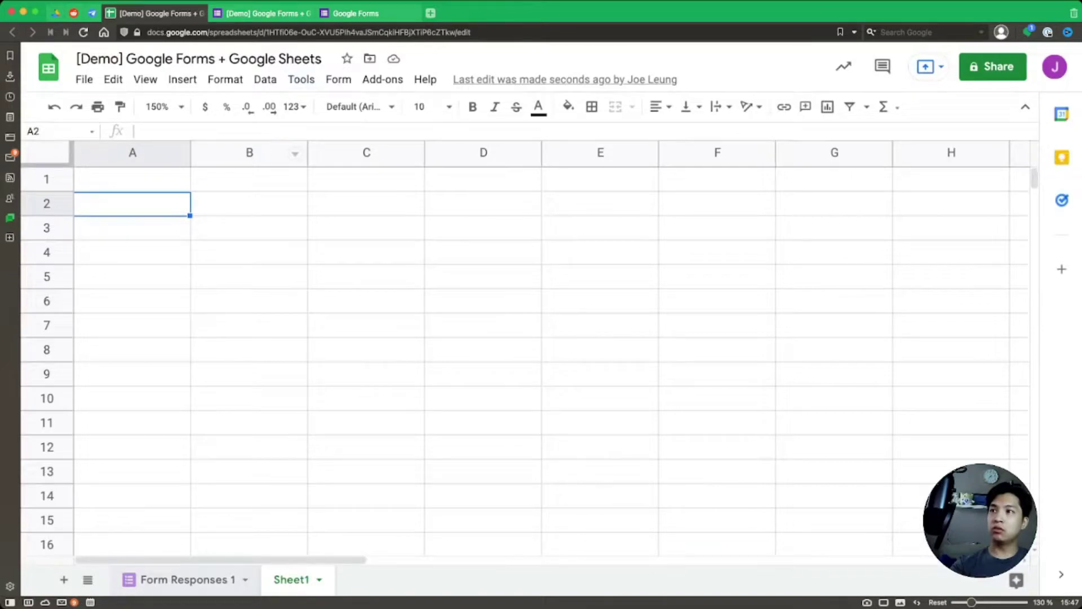
- Look over the linked form's options menu and reset the page zoom to normal
scroll(125, 586, "up", 5)
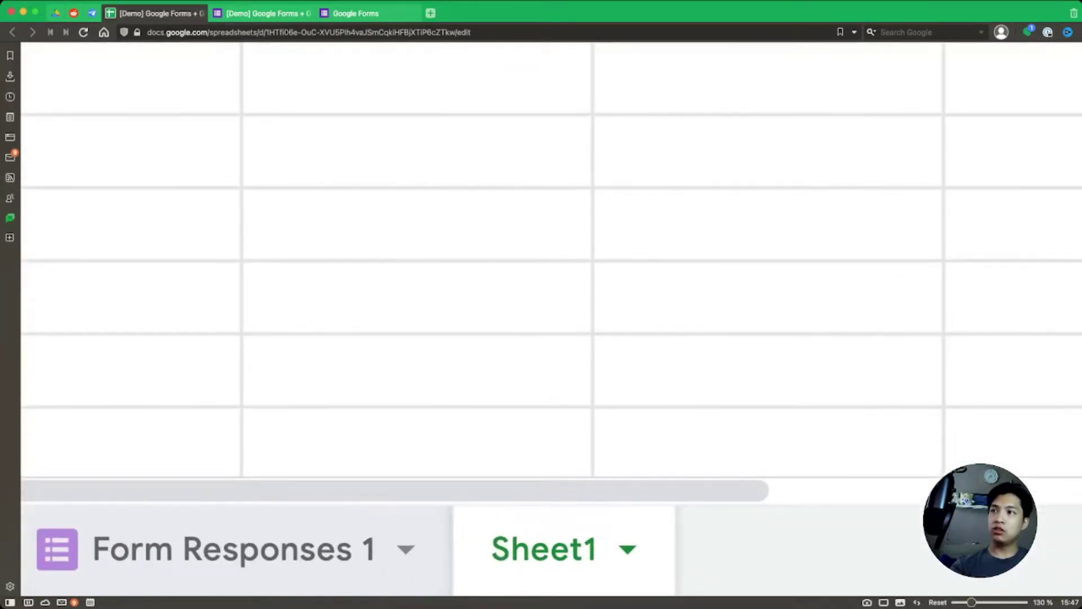
scroll(541, 316, "left", 1)
scroll(541, 316, "left", 3)
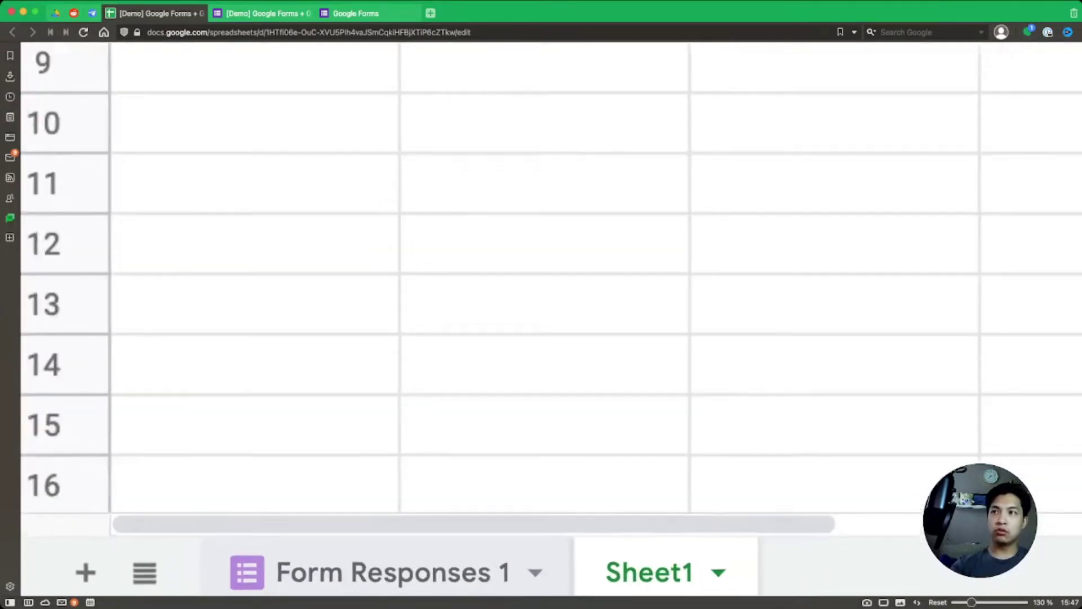
scroll(527, 361, "down", 1)
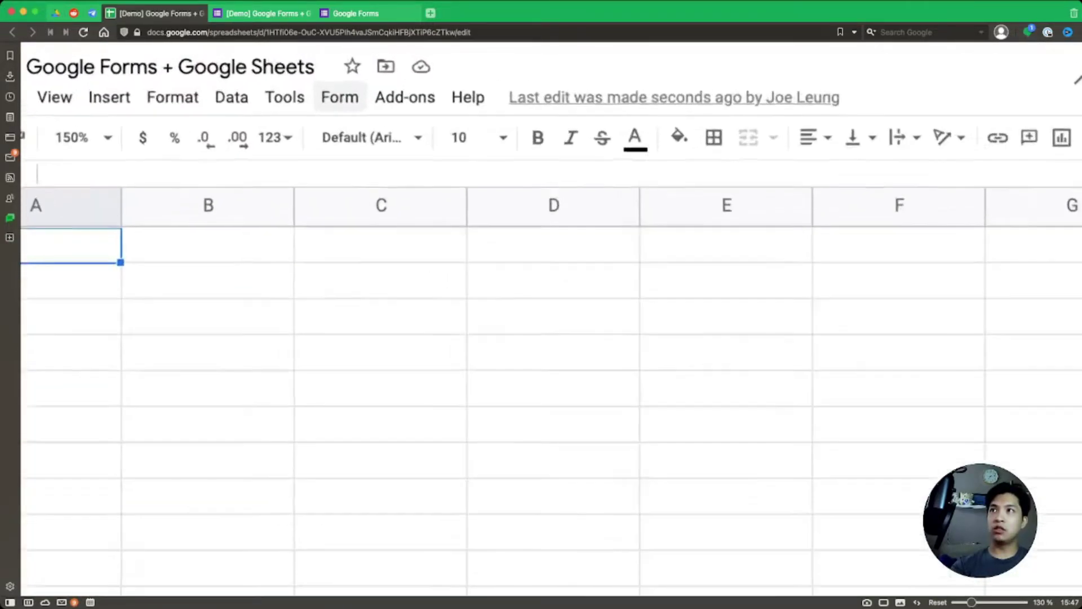
left_click(344, 153)
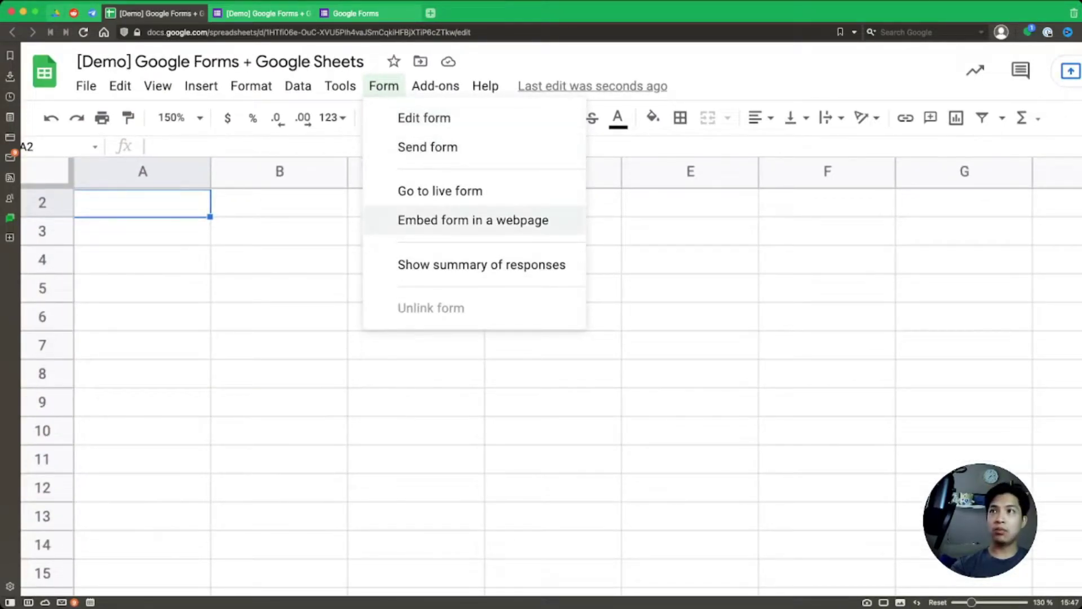
key("Escape")
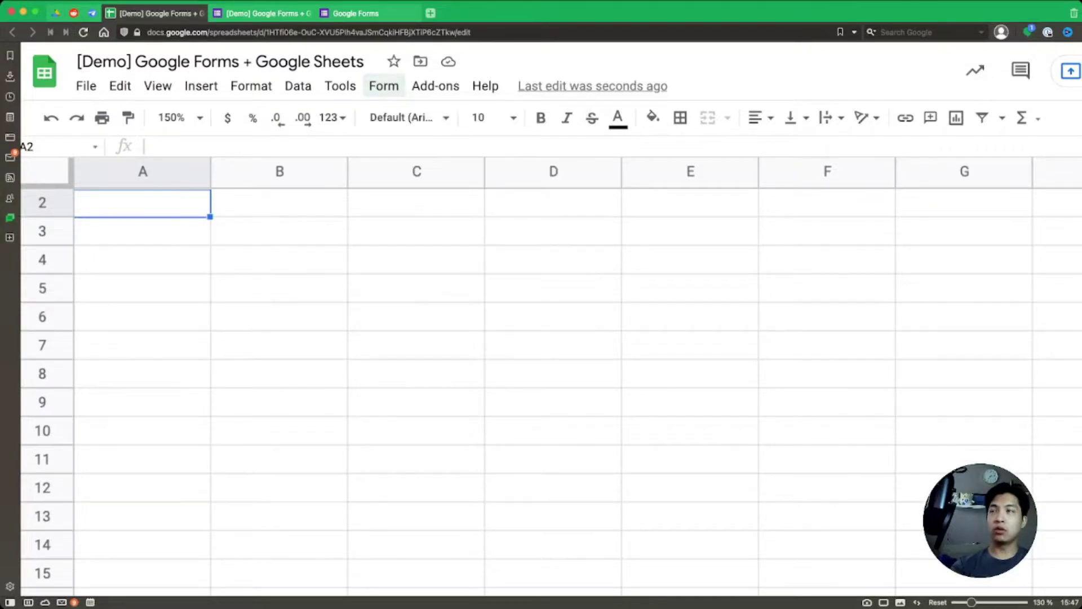
scroll(552, 367, "down", 1)
scroll(553, 366, "down", 2)
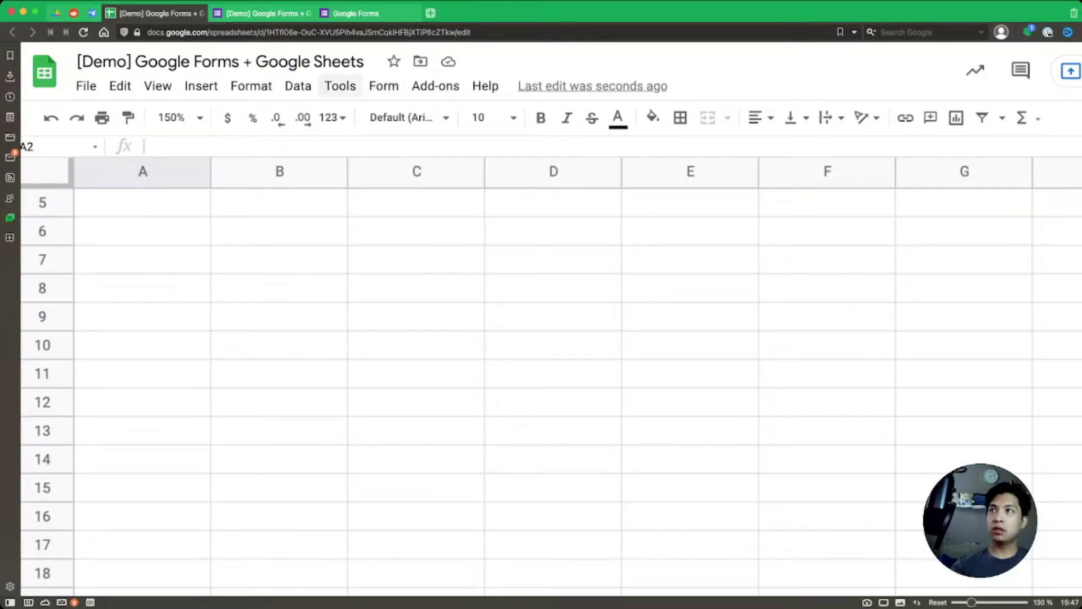
key("ctrl+minus")
- Check the Timestamp and Untitled Question headers on the Form Responses 1 sheet
left_click(178, 579)
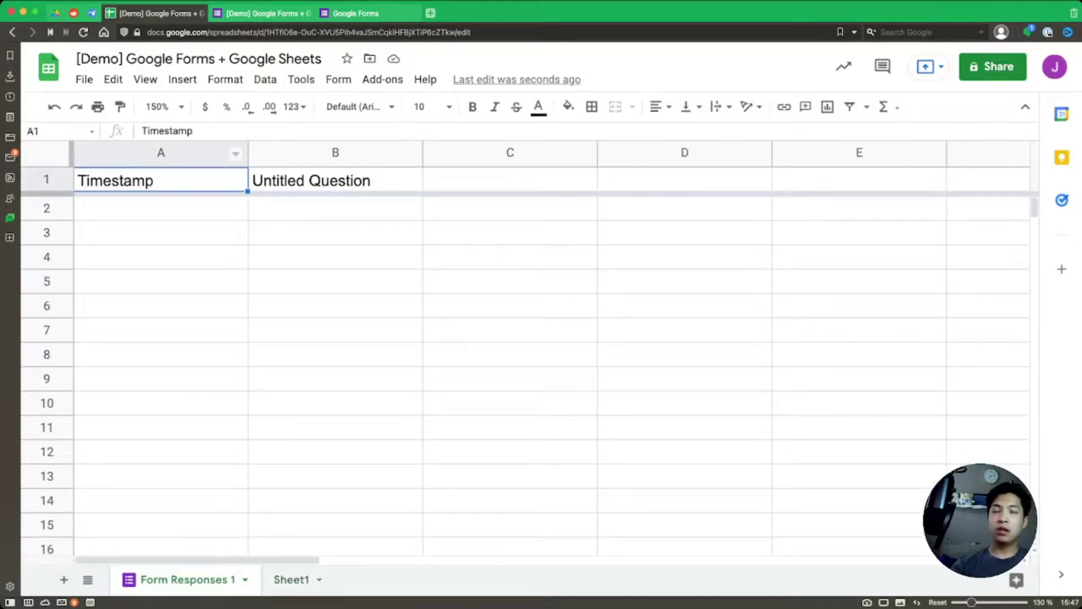
left_click(161, 208)
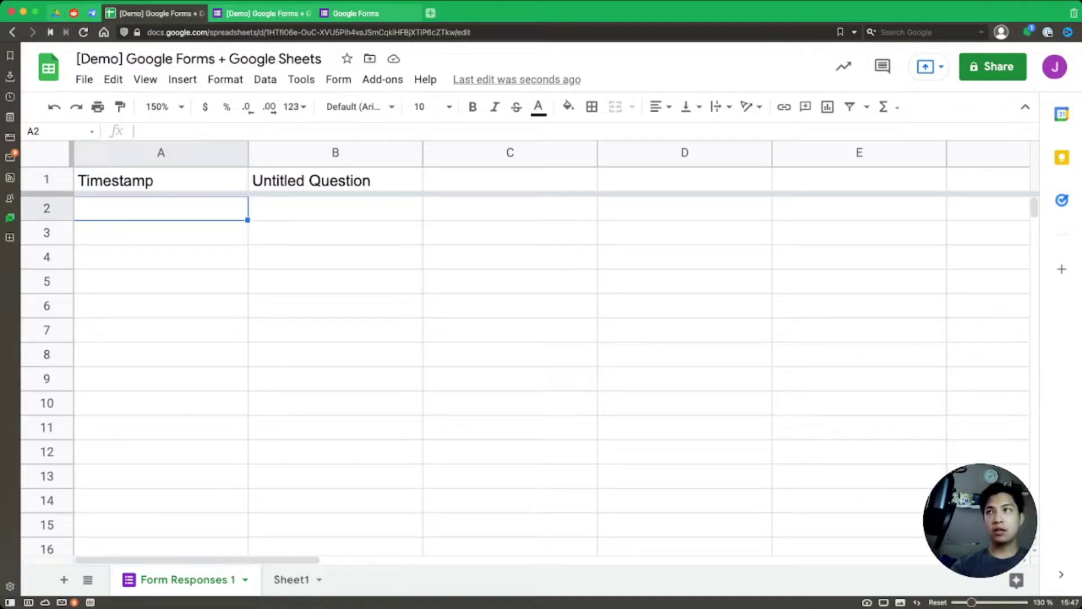
left_click(335, 180)
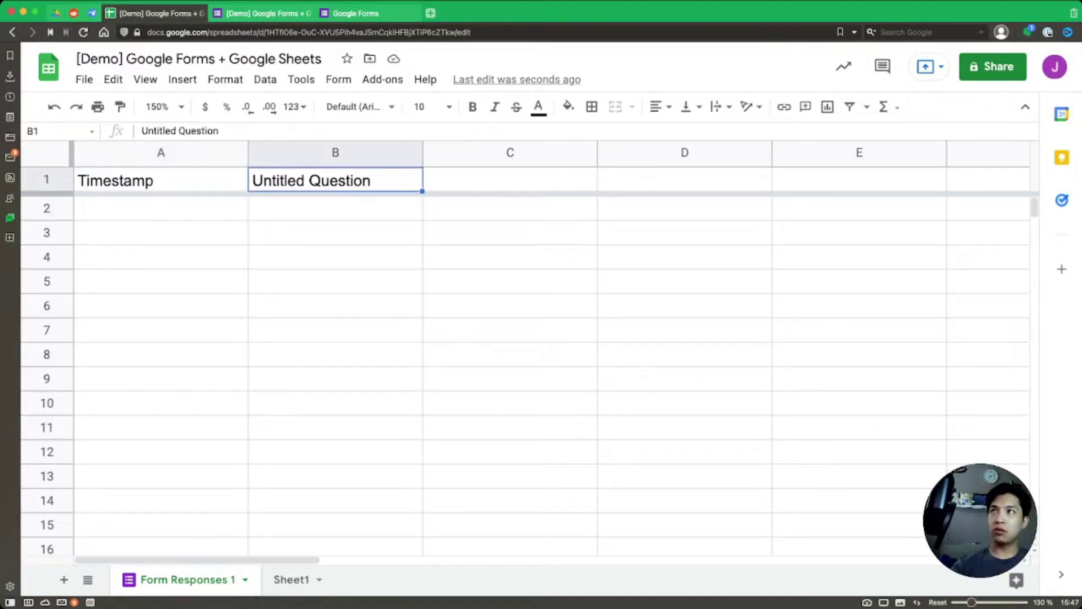
left_click(242, 13)
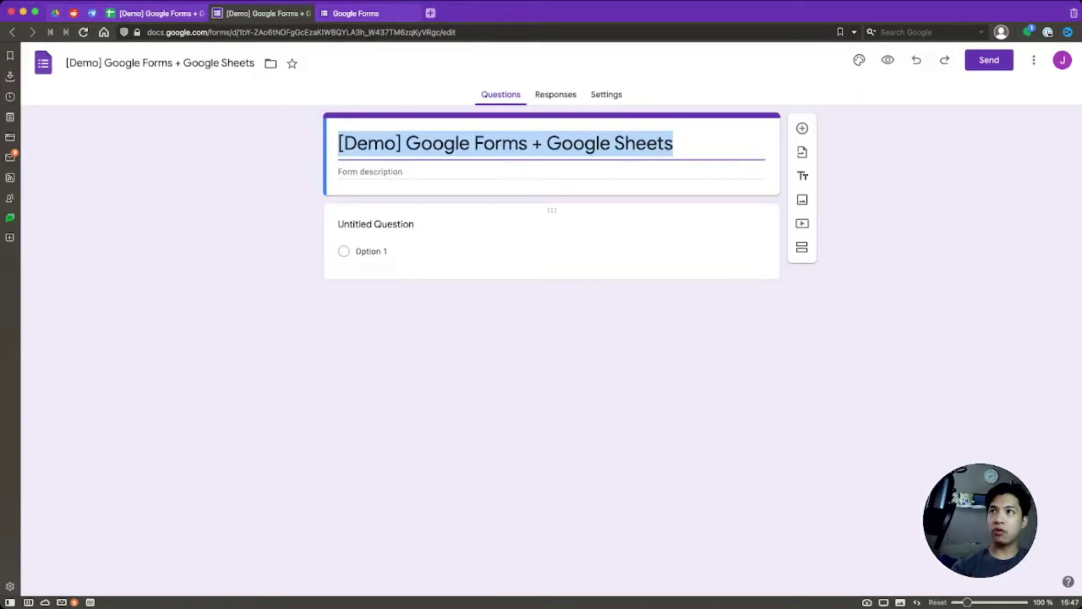
- Rename the first question to 'What's your Name?' and confirm the sheet's B1 header updates
left_click(375, 224)
type("What")
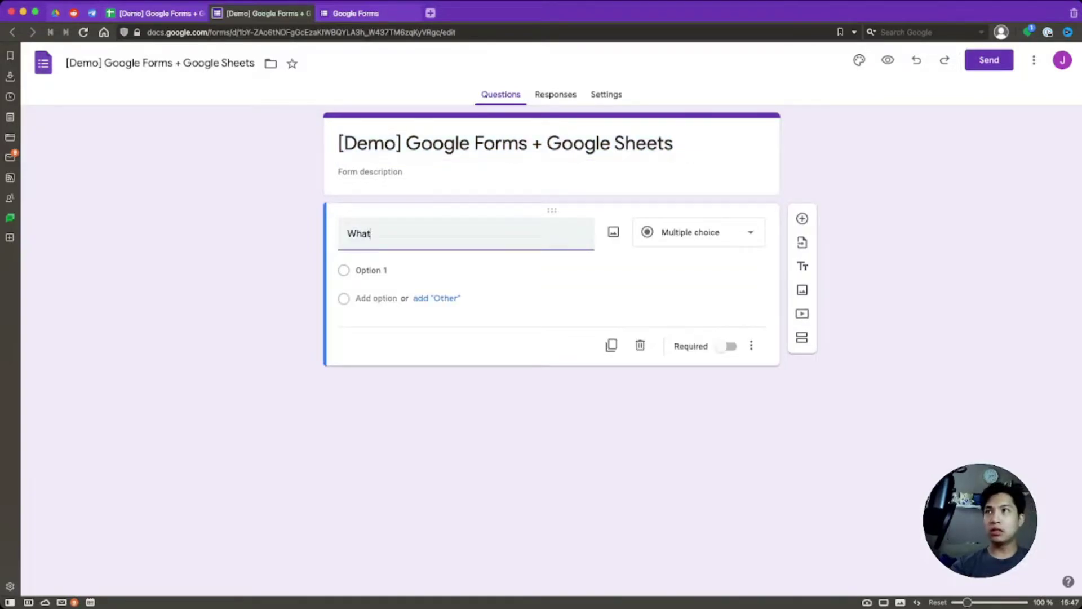
type("'s your Name?")
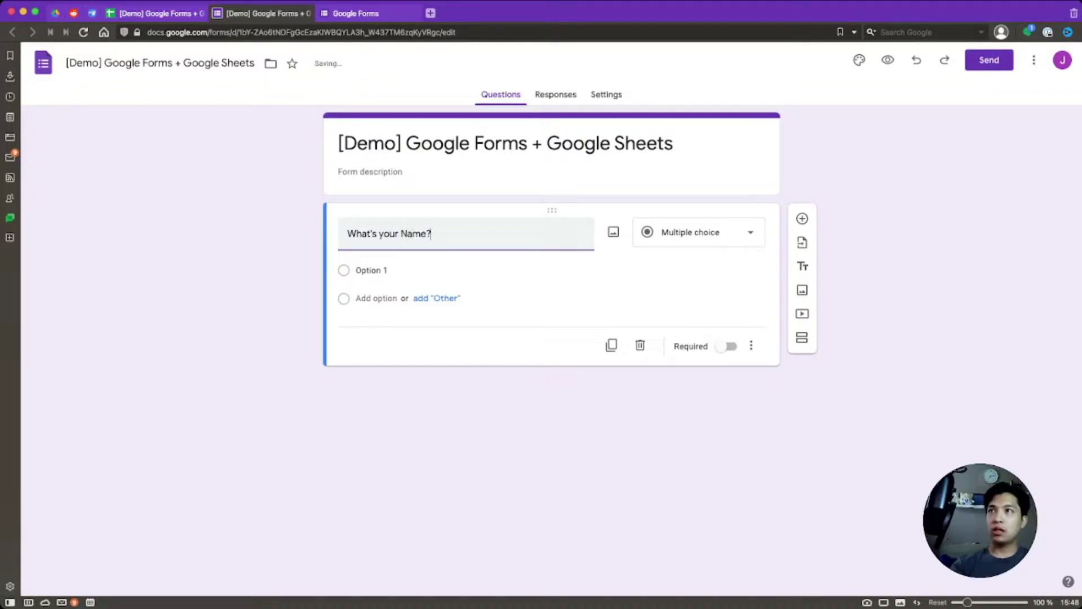
left_click(155, 13)
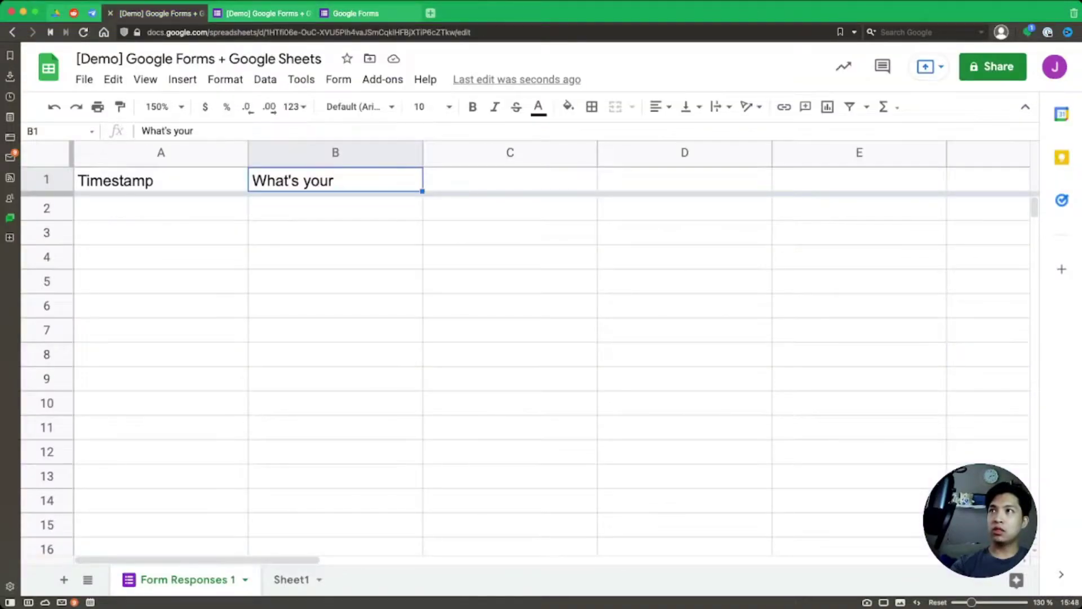
left_click(335, 233)
left_click(160, 180)
left_click(336, 180)
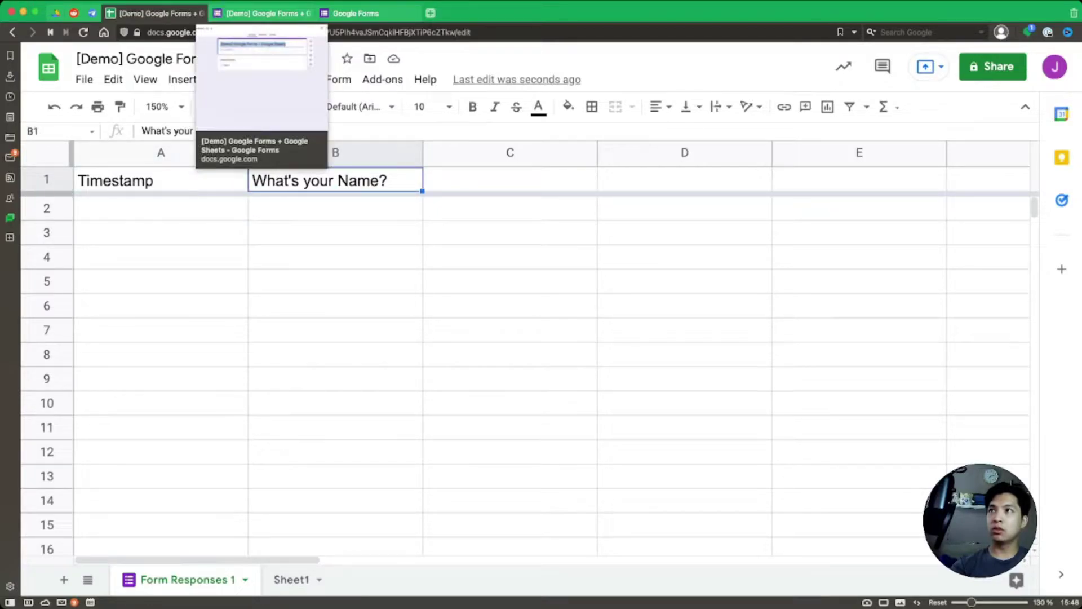
left_click(262, 13)
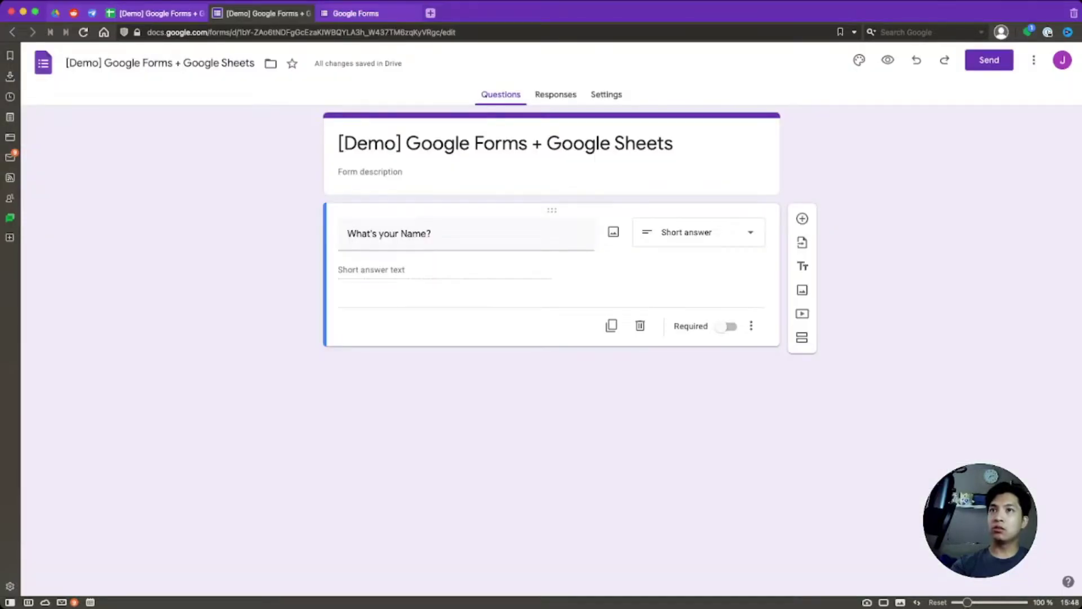
- Add a second question titled 'What's your Email'
left_click(802, 218)
type("What's your Email")
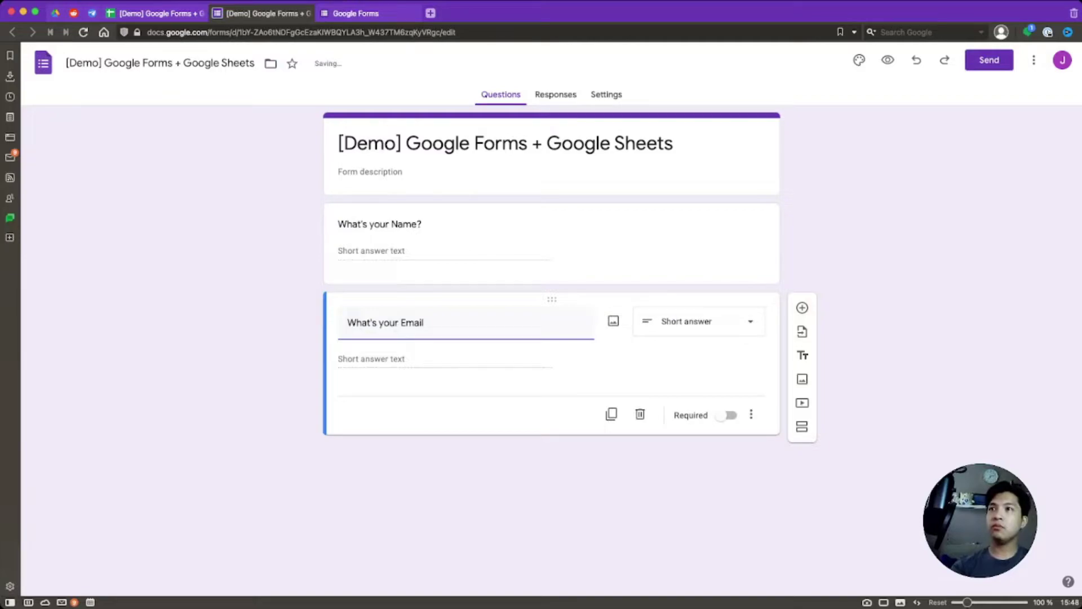
key("ctrl+shift+Tab")
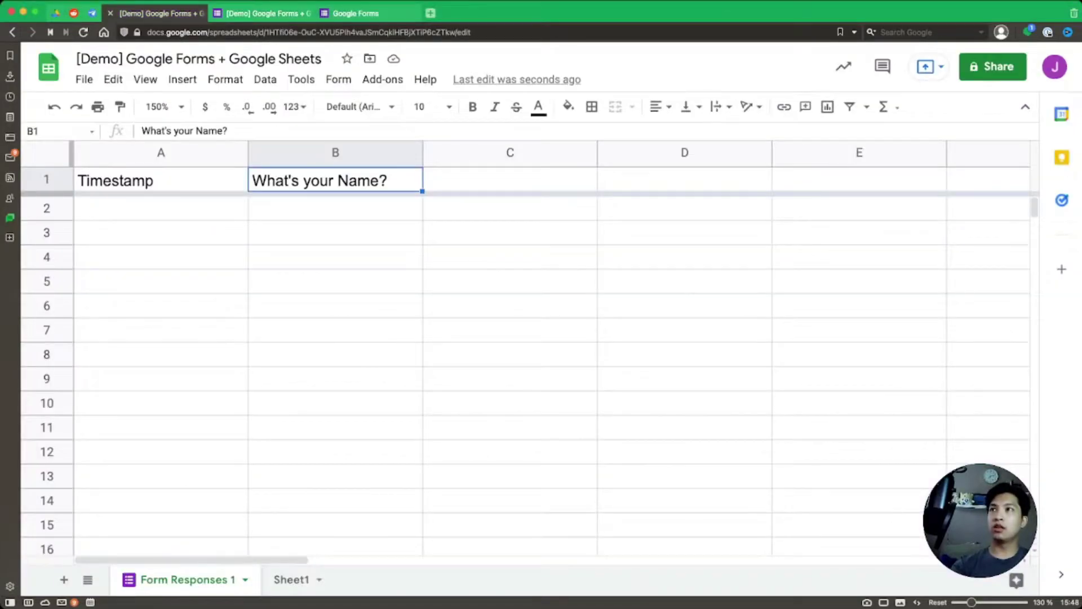
- Check that the new 'What's your Email' header appears in cell C1
left_click(335, 232)
left_click(335, 208)
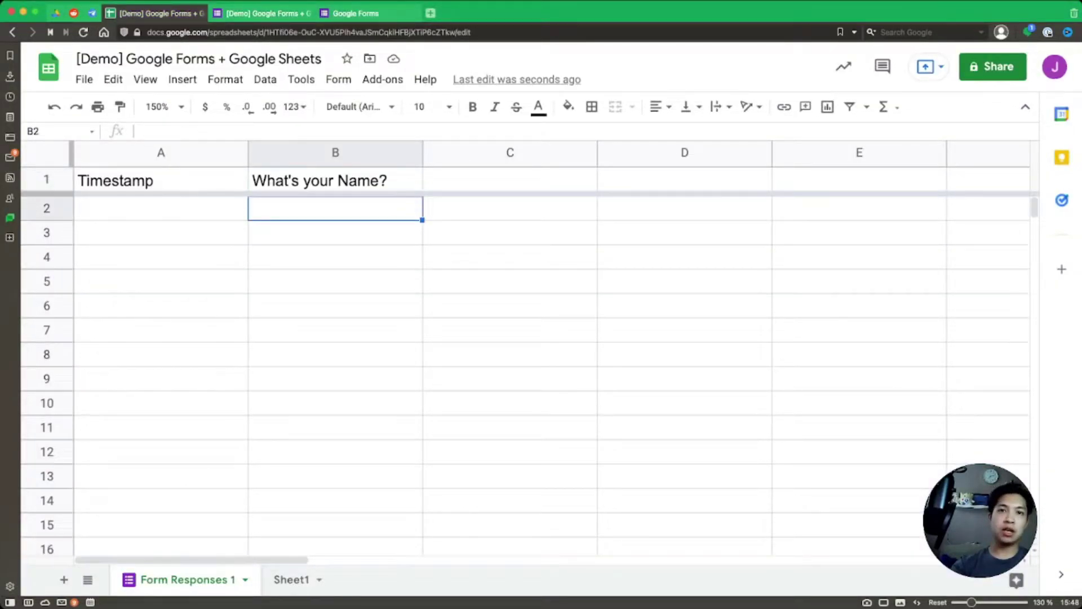
left_click(336, 256)
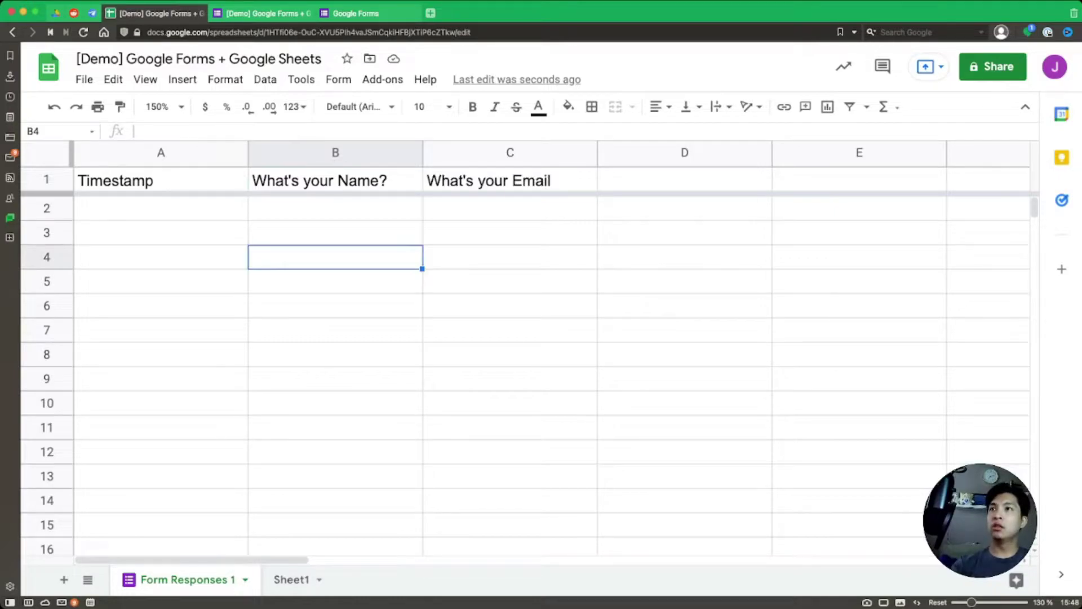
left_click(510, 181)
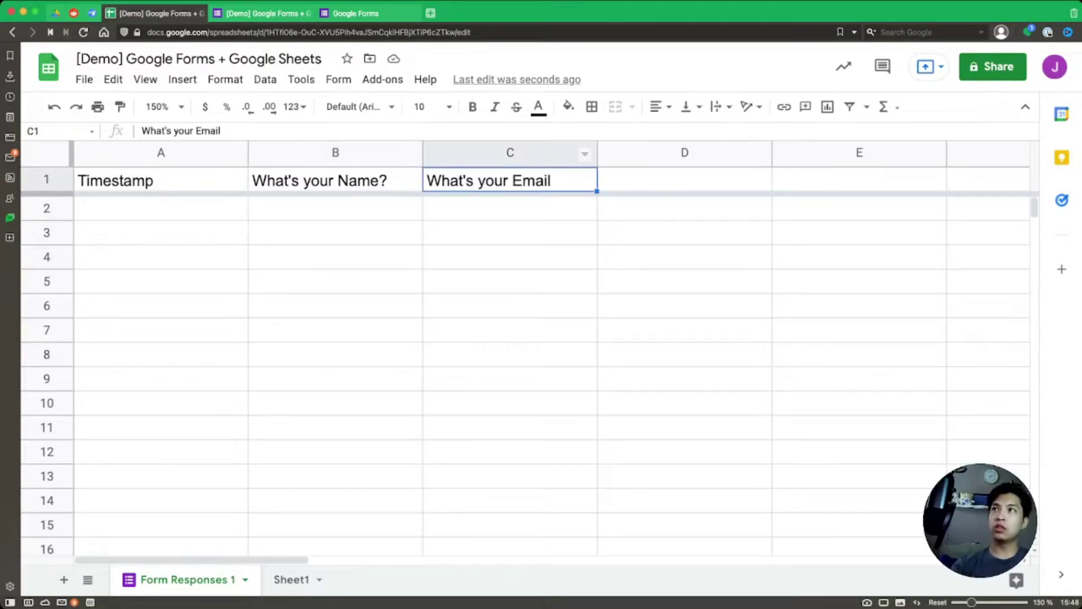
left_click(218, 12)
- Append '?' to the Email question title and confirm the C1 header matches
left_click(386, 322)
left_click(424, 322)
type("?")
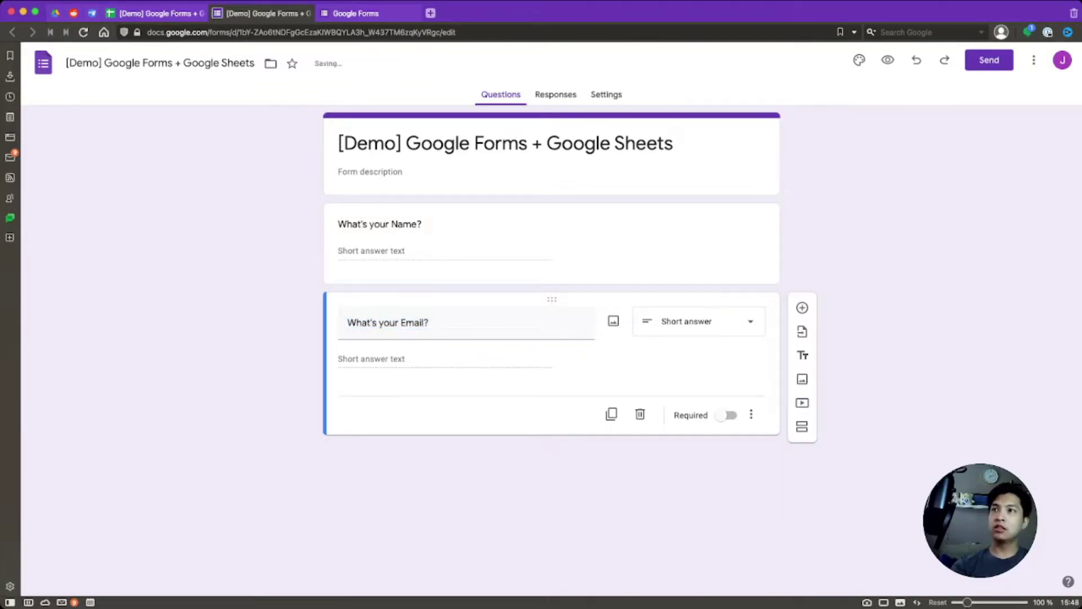
key("ctrl+shift+Tab")
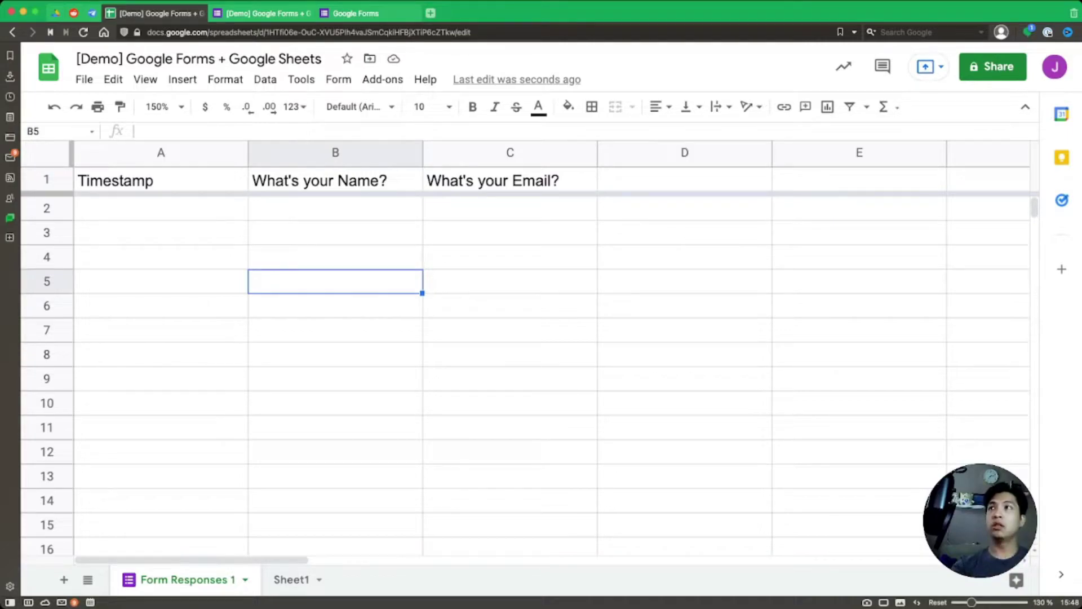
left_click(161, 208)
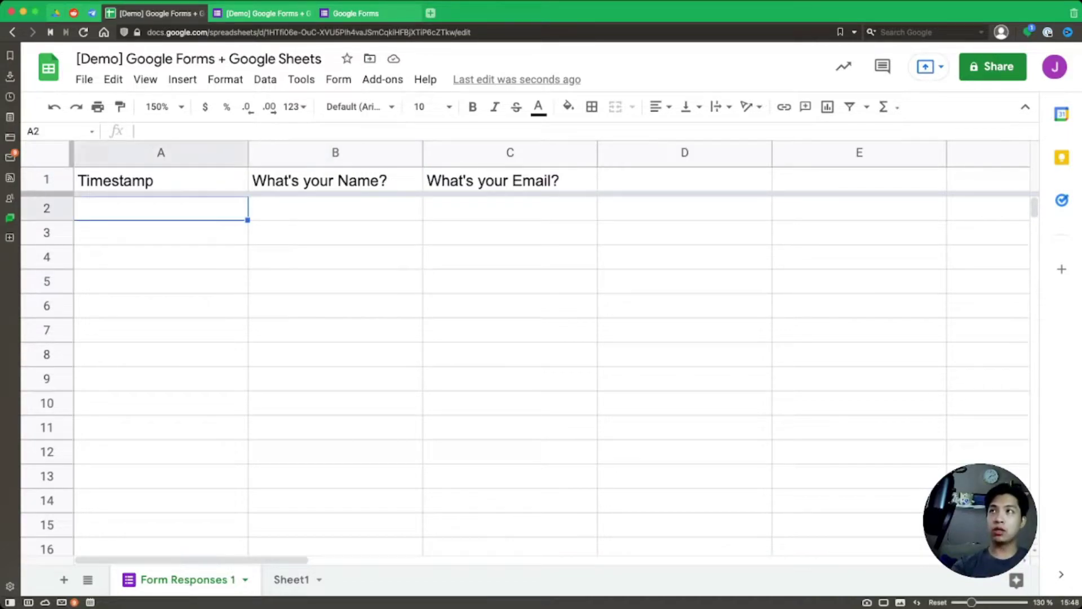
left_click(262, 13)
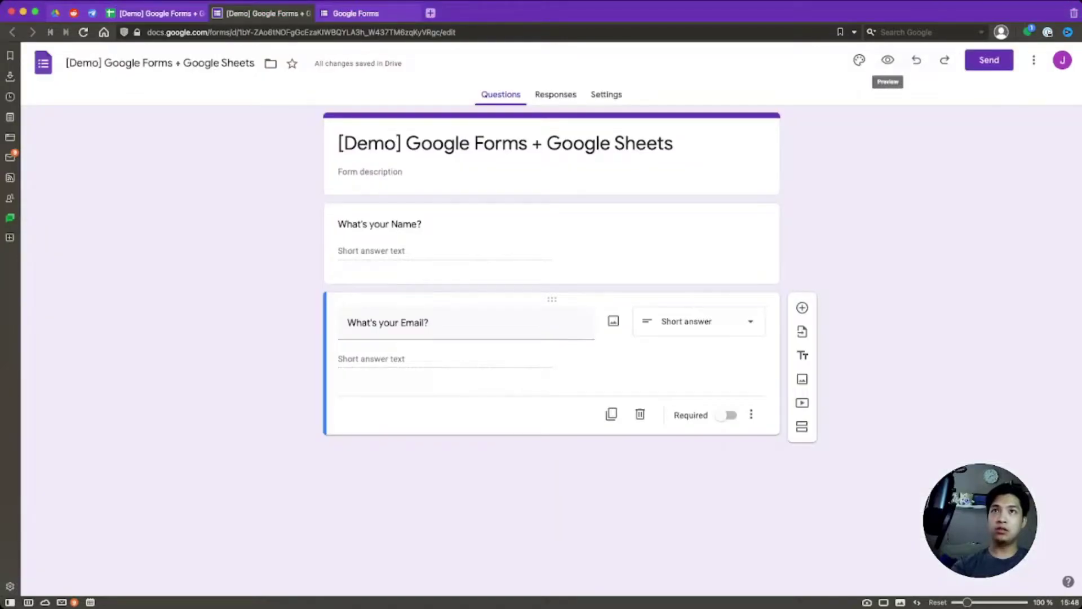
- Preview the form and submit a test response with a name and an email address
left_click(887, 59)
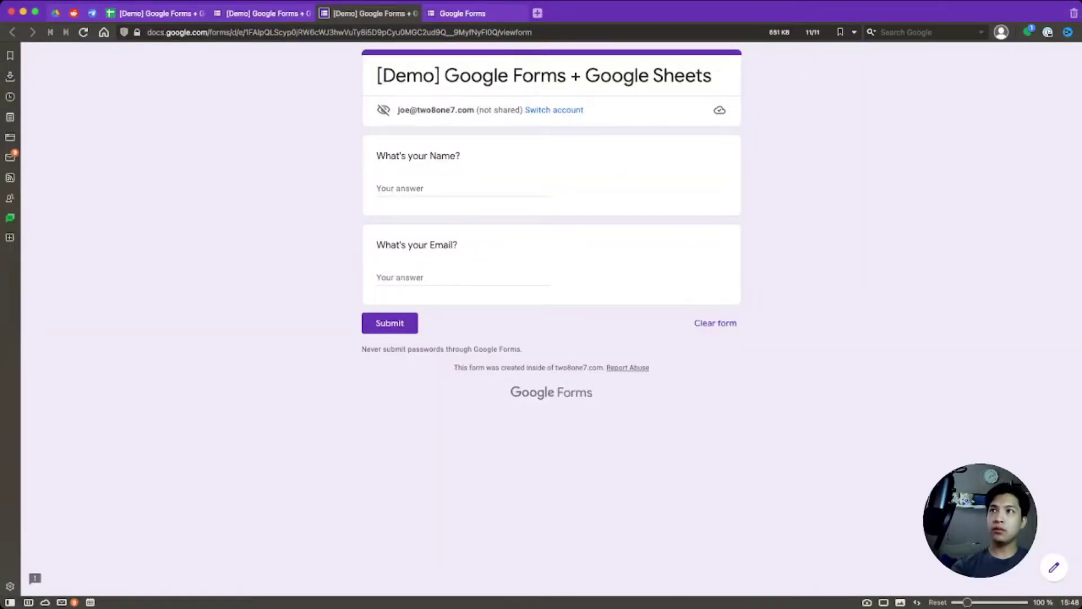
left_click(406, 188)
type("Joe")
left_click(406, 277)
type("joe@joe.com")
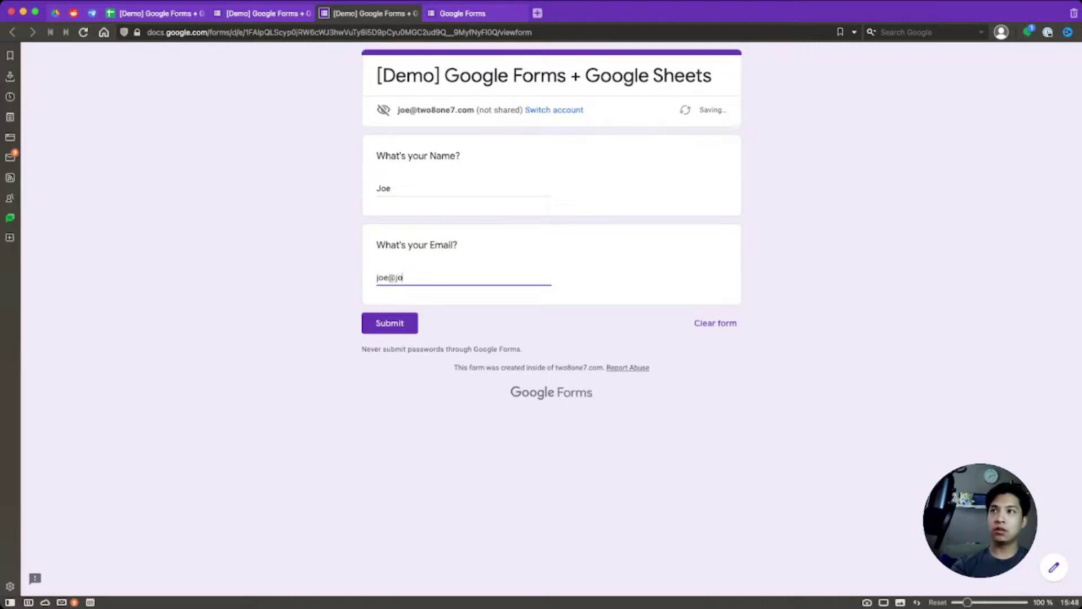
left_click(390, 323)
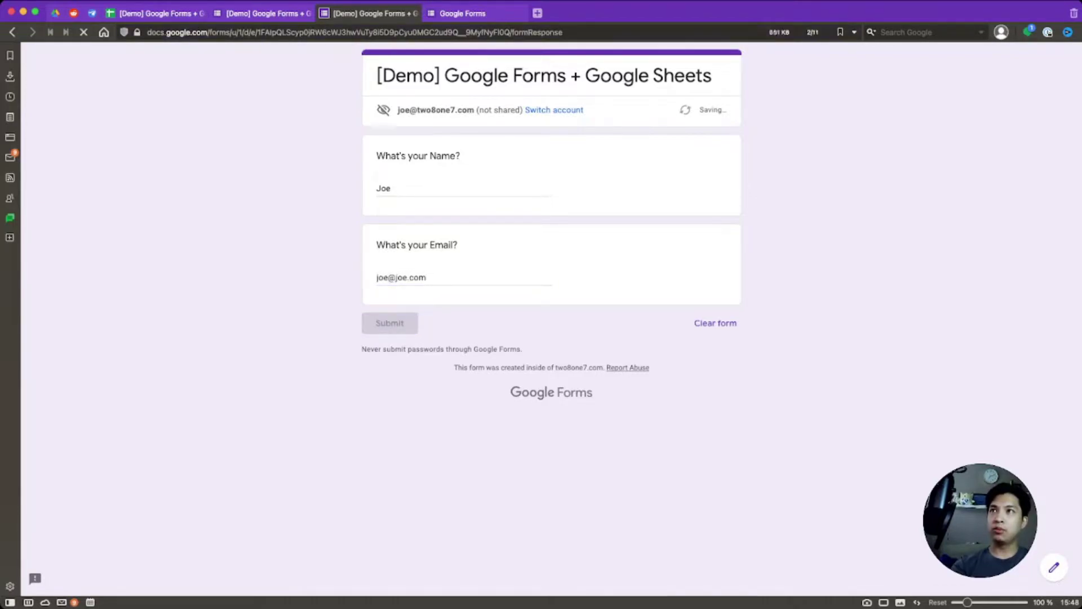
left_click(428, 137)
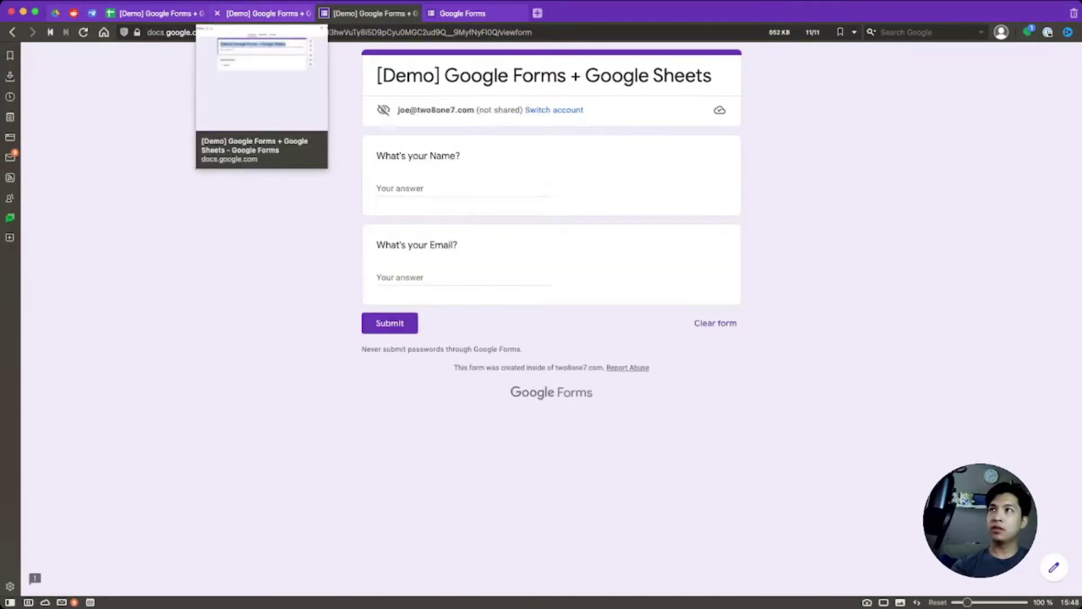
- Review the new response in row A2:C2 of the responses sheet
left_click(155, 13)
left_click(160, 280)
left_click_drag(160, 209, 511, 209)
left_click(684, 209)
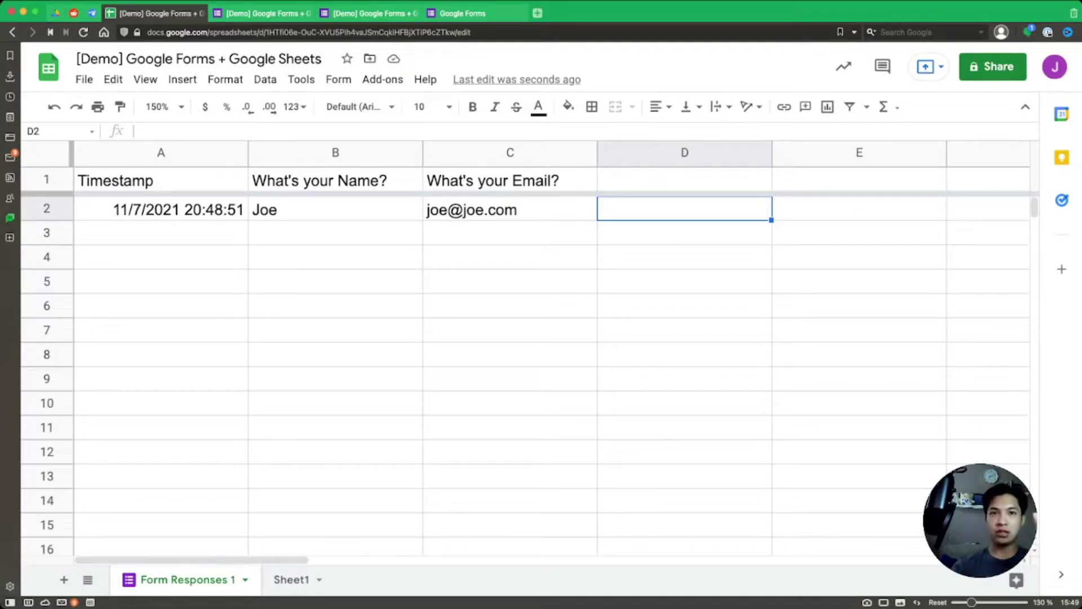
- Close the form preview and form editor tabs and move to the Google Forms home page
left_click(335, 257)
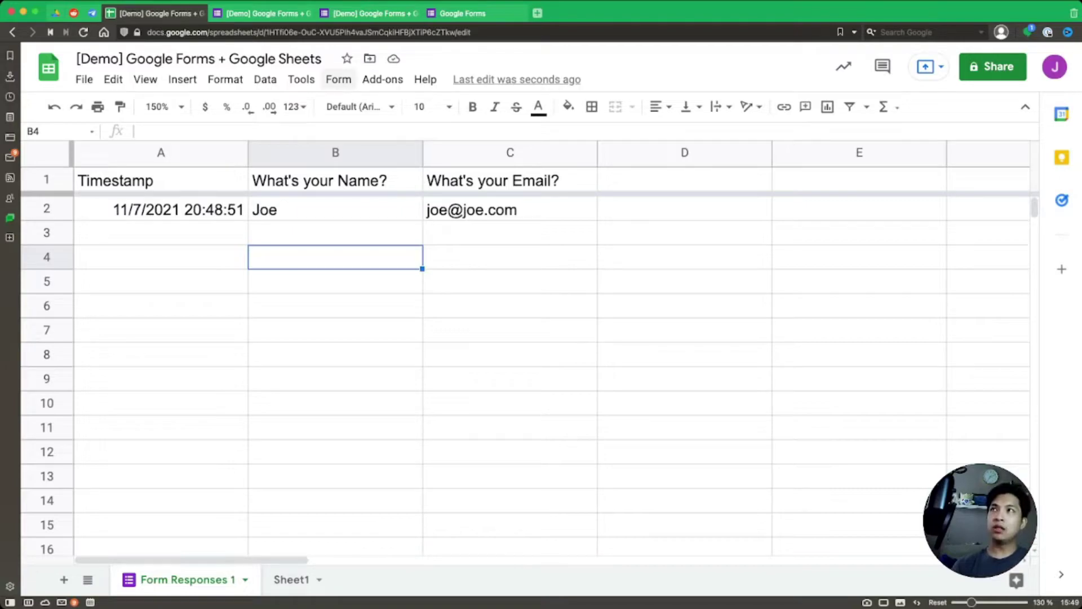
left_click(217, 13)
left_click(217, 13)
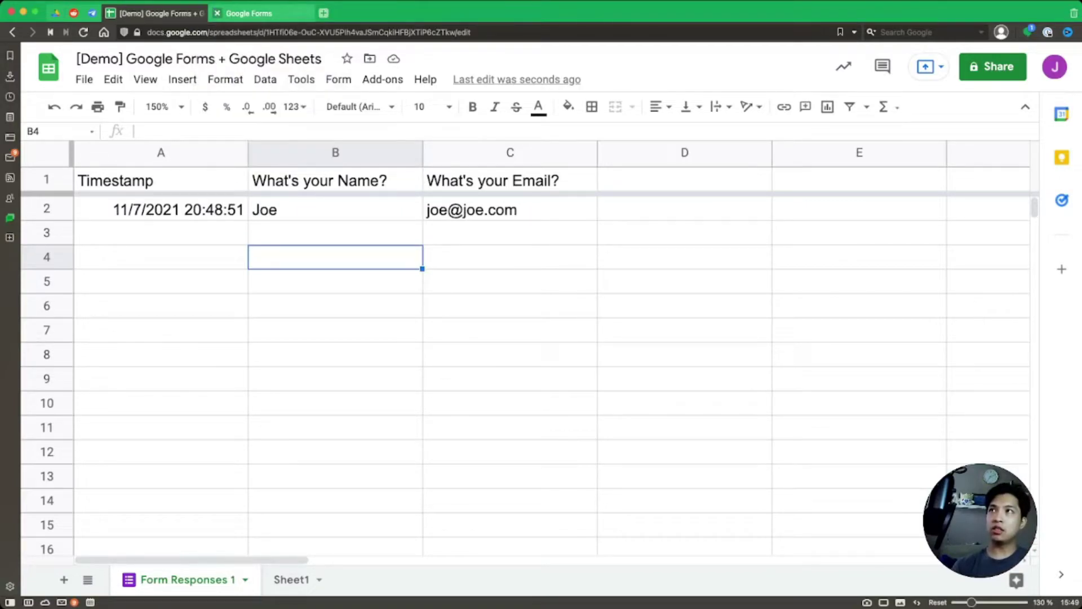
left_click(249, 13)
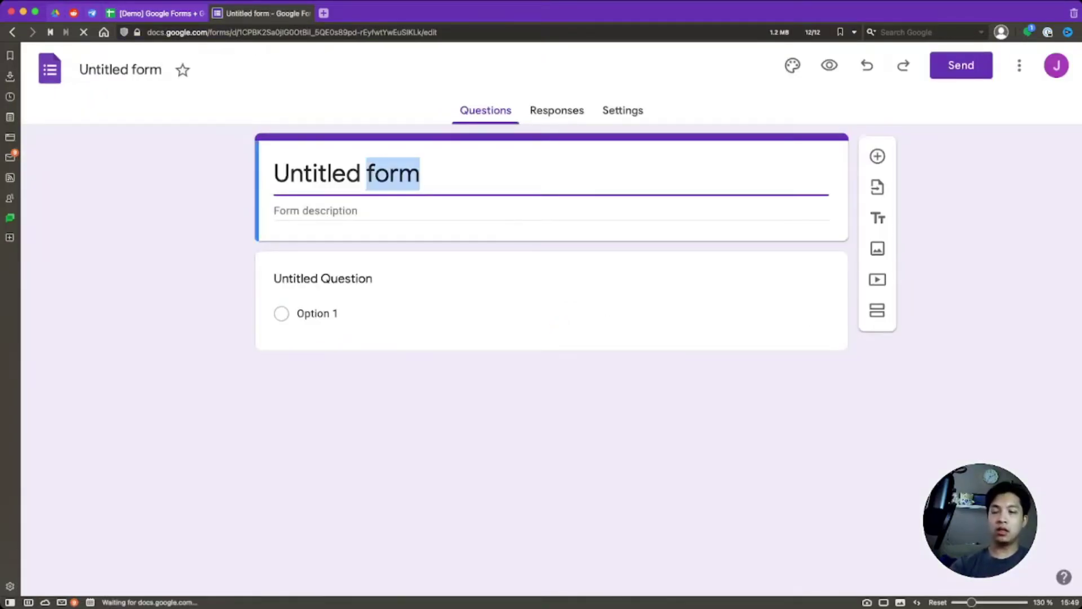
- Name the new blank form 'Test Form' and select its first question
type("Test")
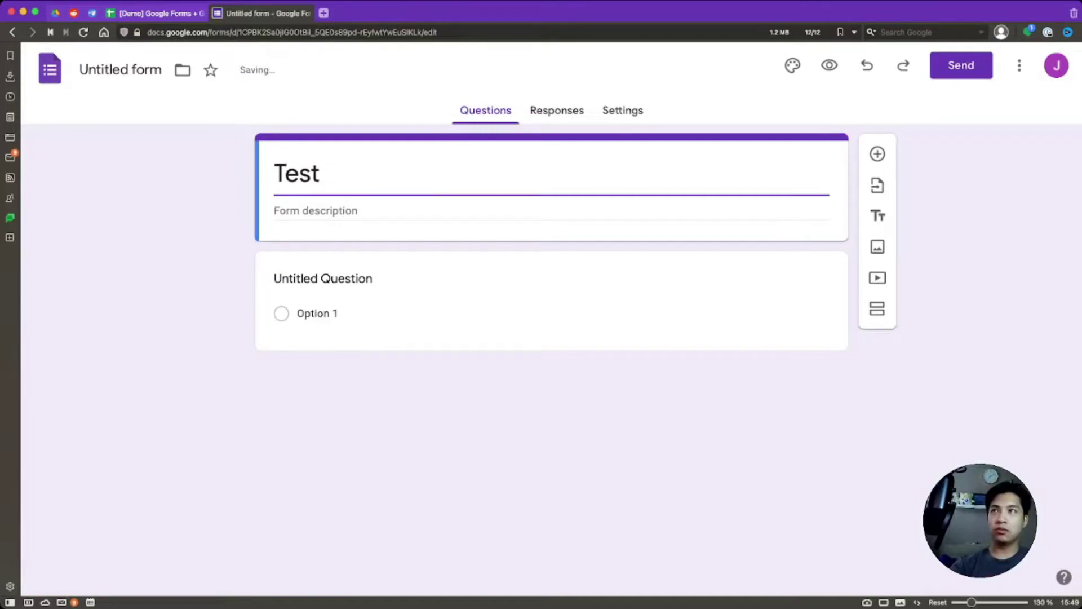
type(" Form")
left_click(553, 282)
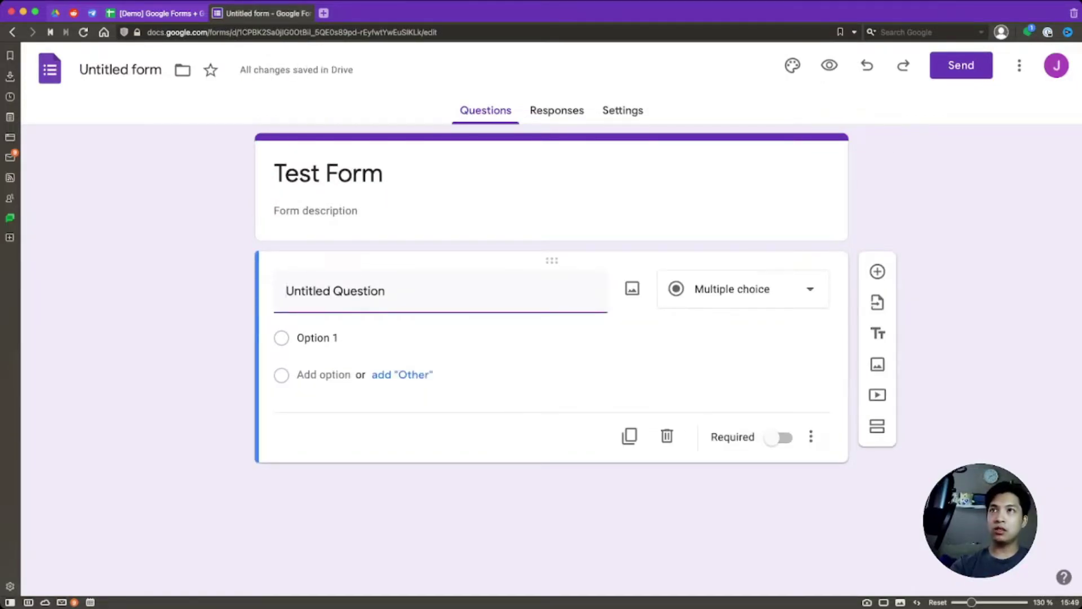
scroll(545, 112, "up", 5)
- On Test Form's Responses tab, begin linking its responses to a spreadsheet
left_click(578, 110)
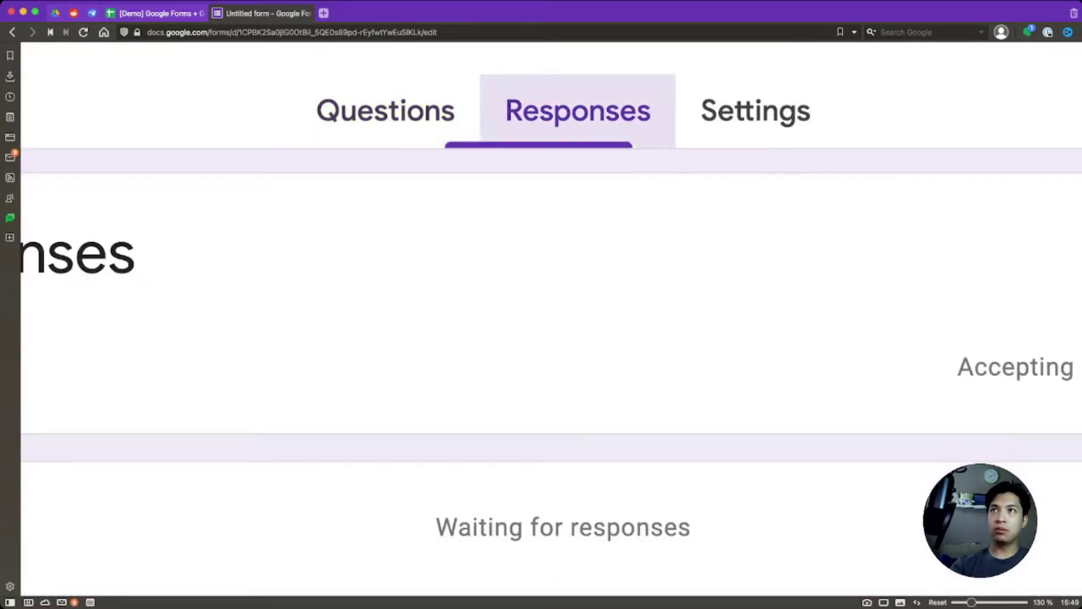
scroll(578, 110, "down", 5)
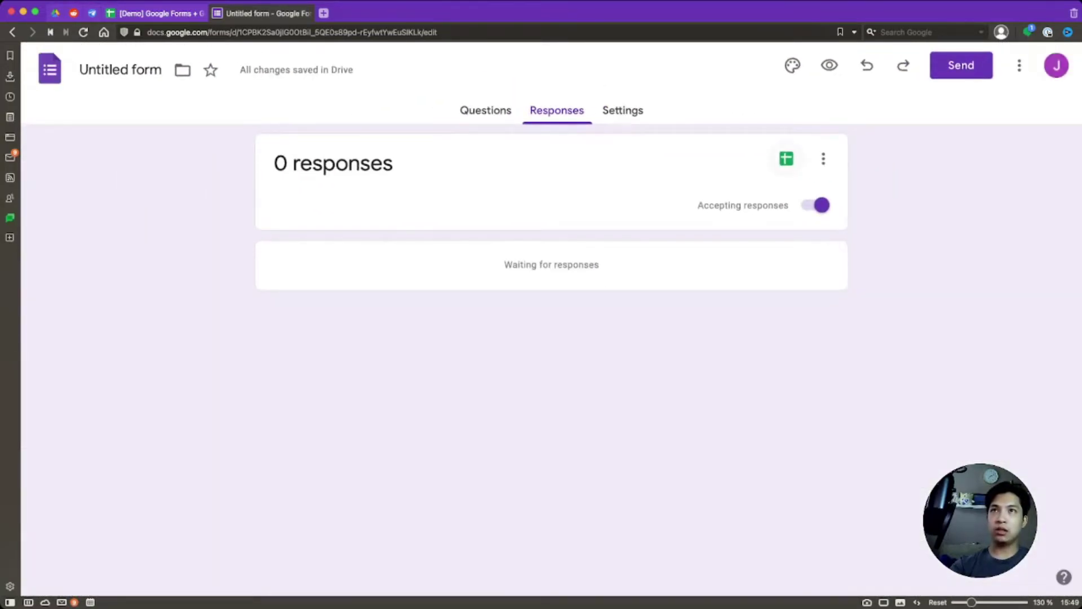
scroll(786, 159, "up", 5)
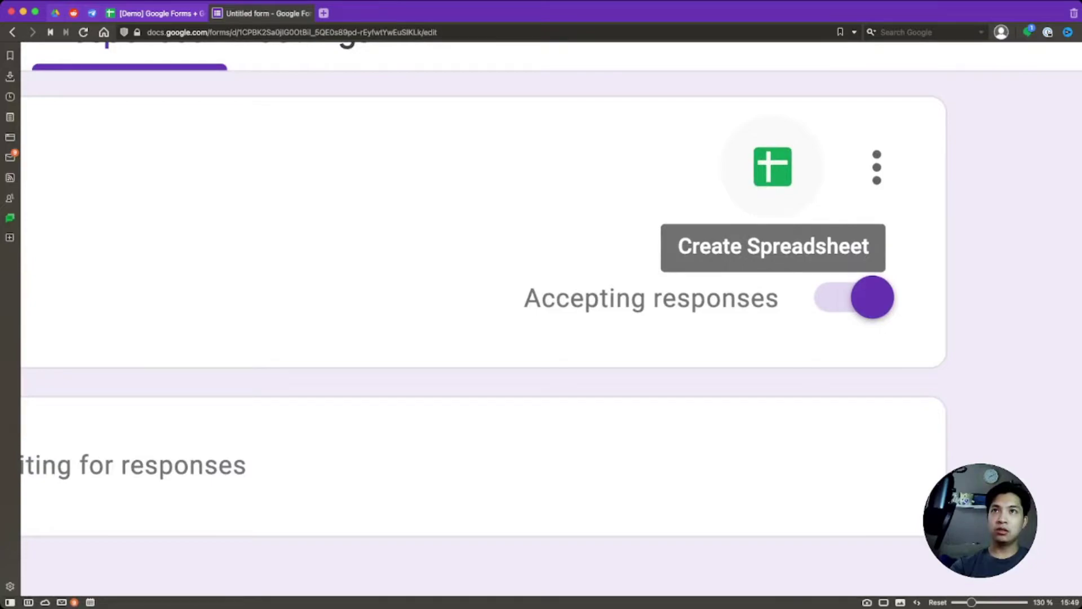
left_click(772, 166)
scroll(772, 166, "down", 3)
scroll(772, 166, "down", 3)
left_click(568, 153)
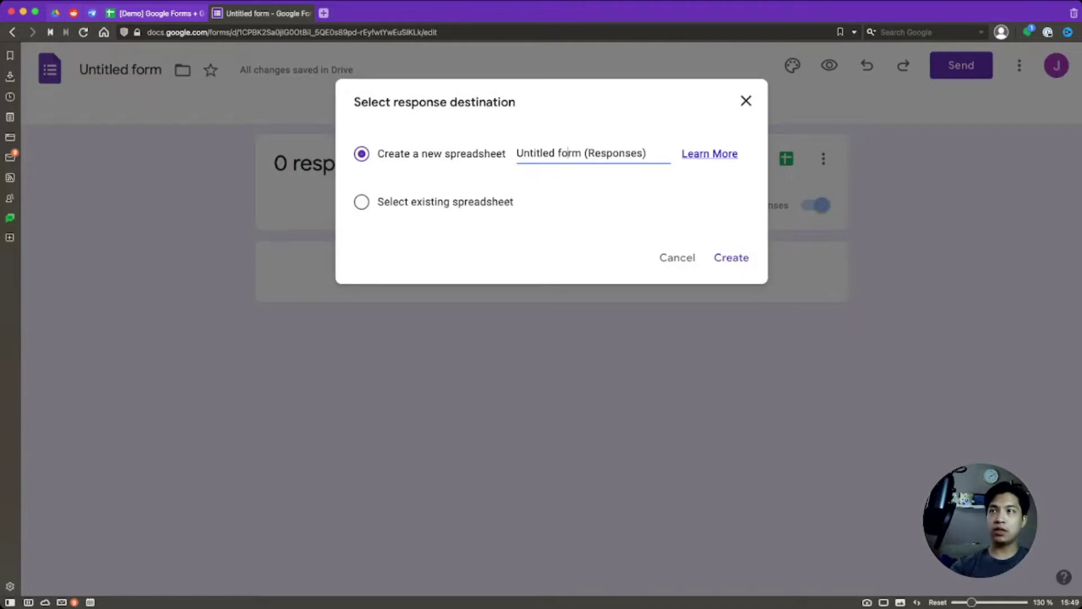
- Pick the existing [Demo] spreadsheet as the destination for the form's responses
left_click(361, 201)
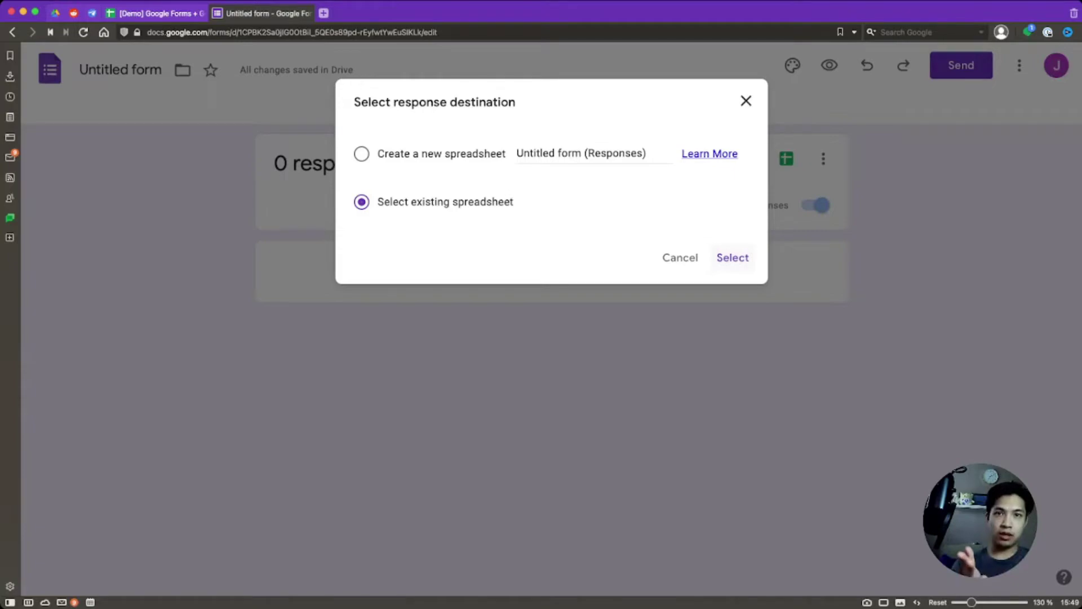
left_click(733, 257)
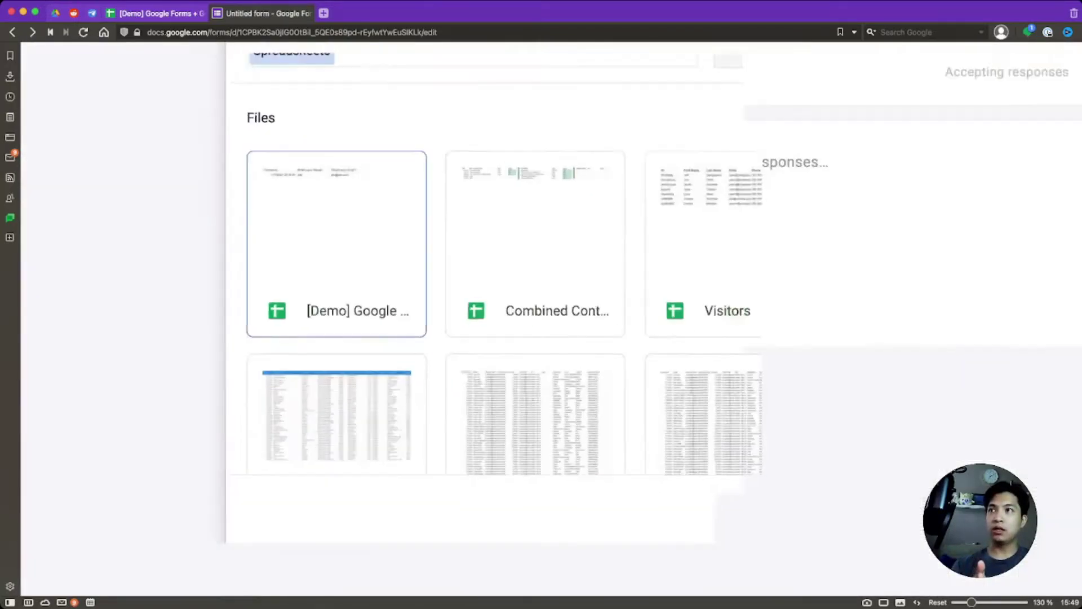
left_click(250, 330)
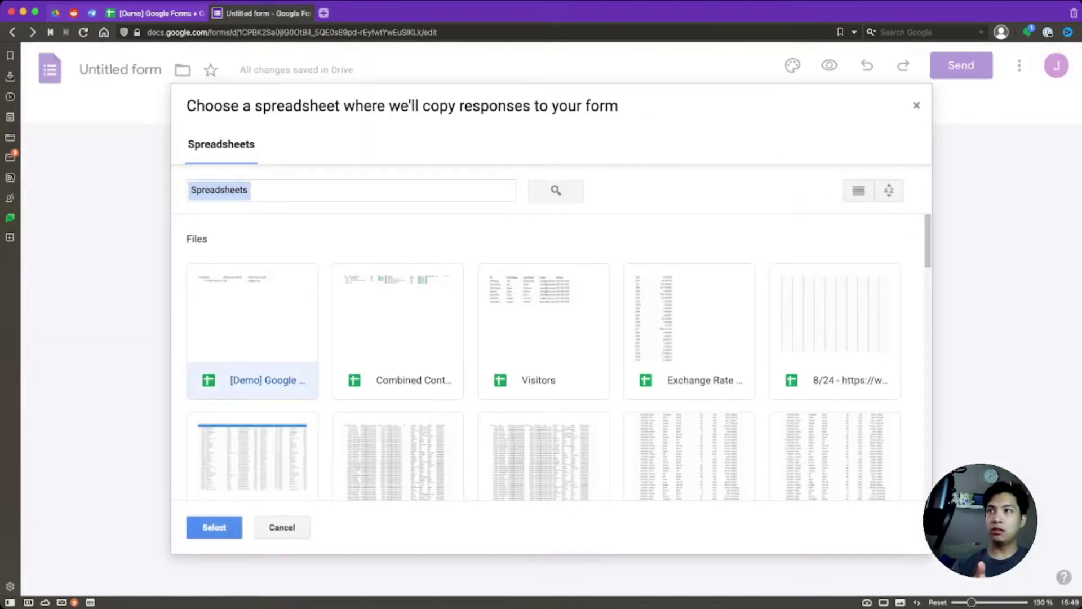
left_click(213, 526)
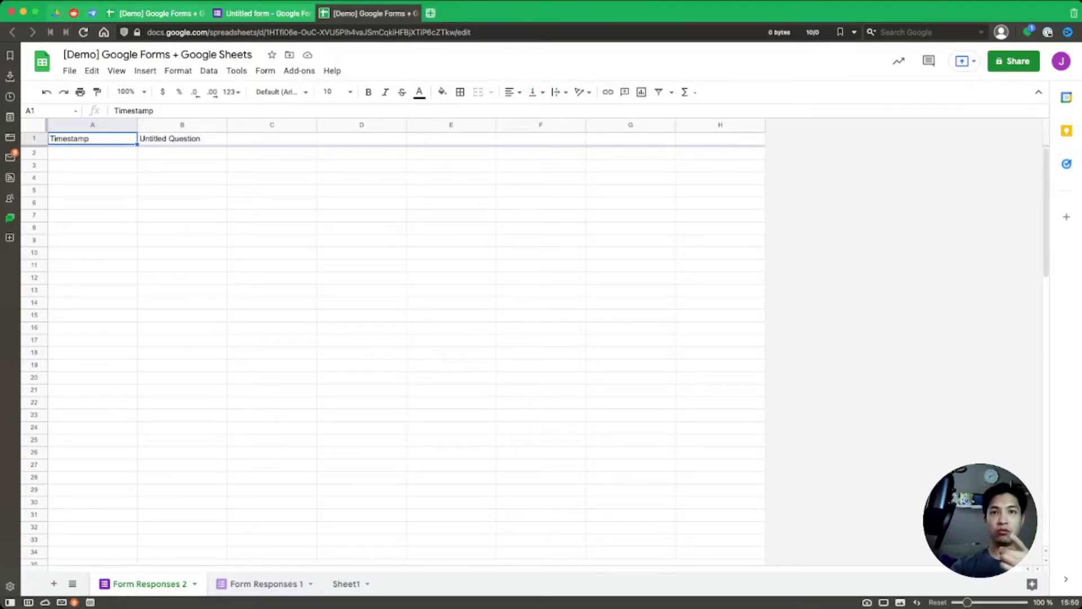
- Compare Form Responses 1 with the new Form Responses 2 sheet and its Timestamp and Untitled Question headers
left_click(221, 583)
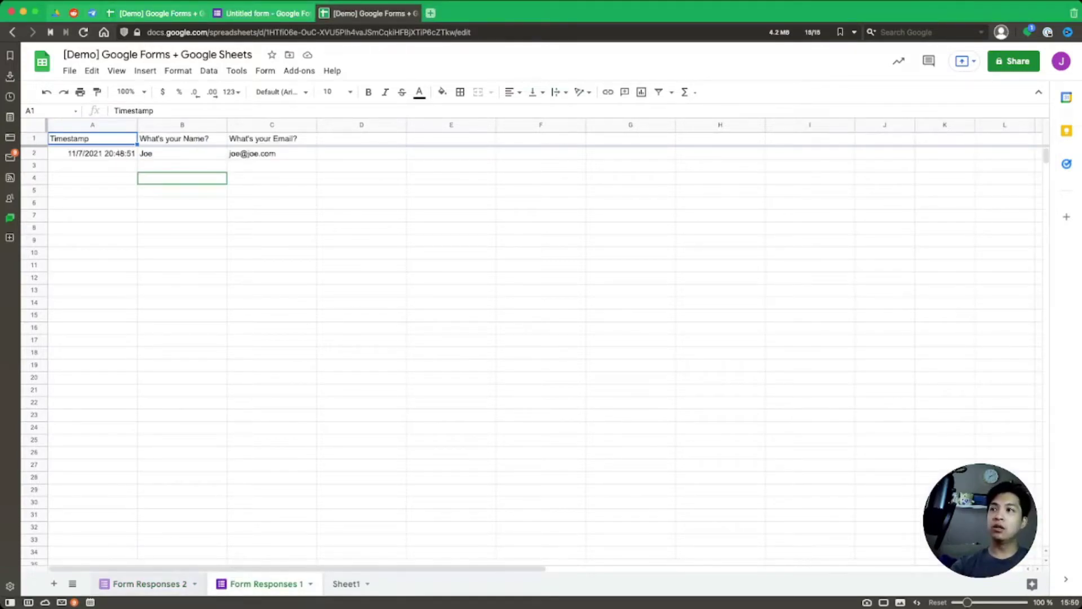
left_click(150, 583)
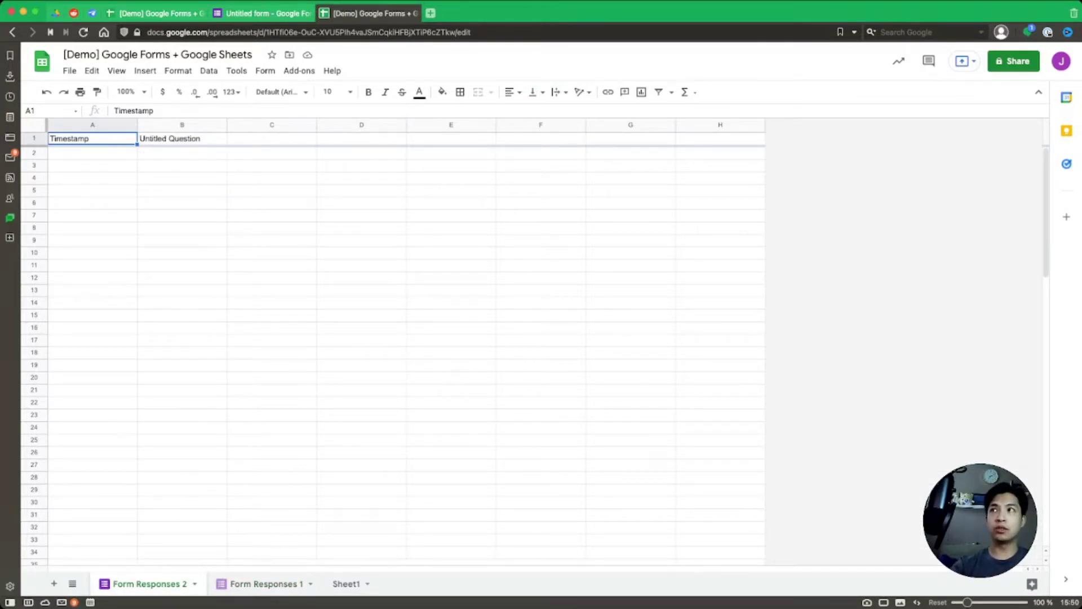
left_click(182, 138)
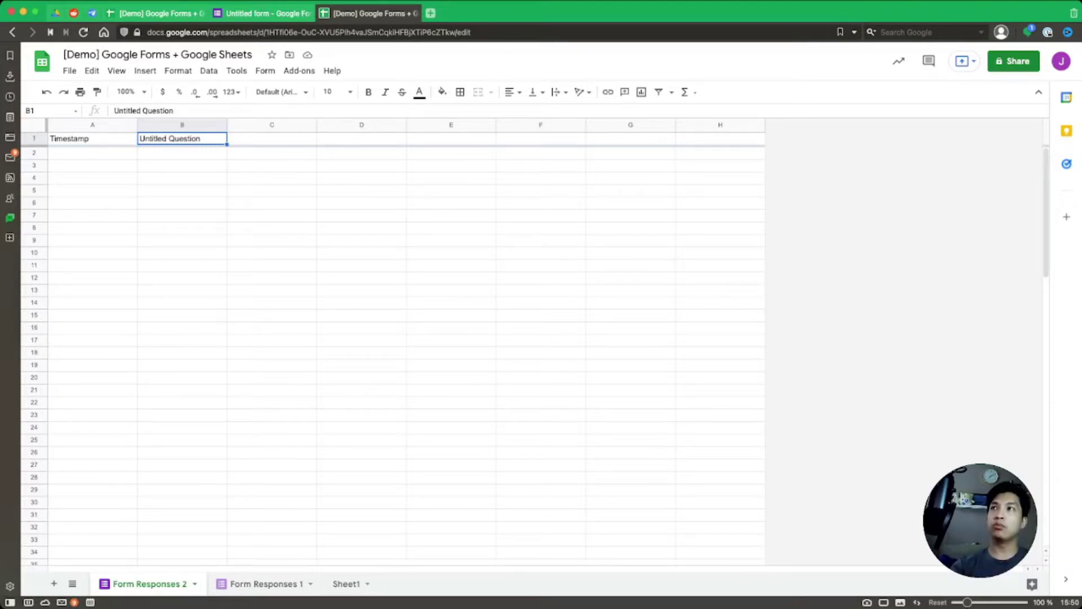
left_click(93, 138)
left_click(183, 138)
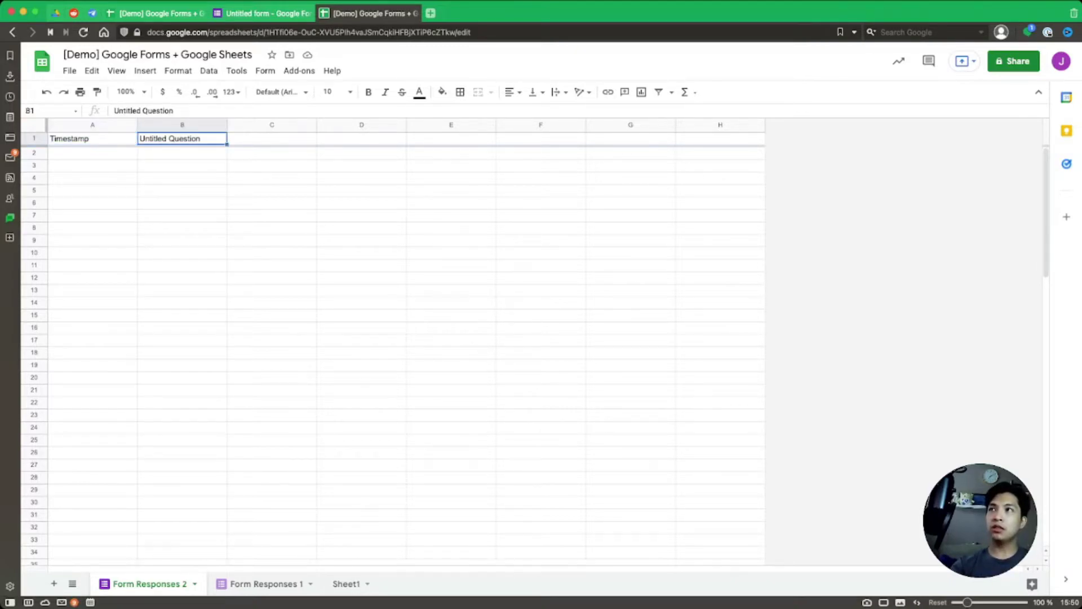
- Zoom the sheet to 150%, check its headers, and return to the form's question editor
left_click(129, 91)
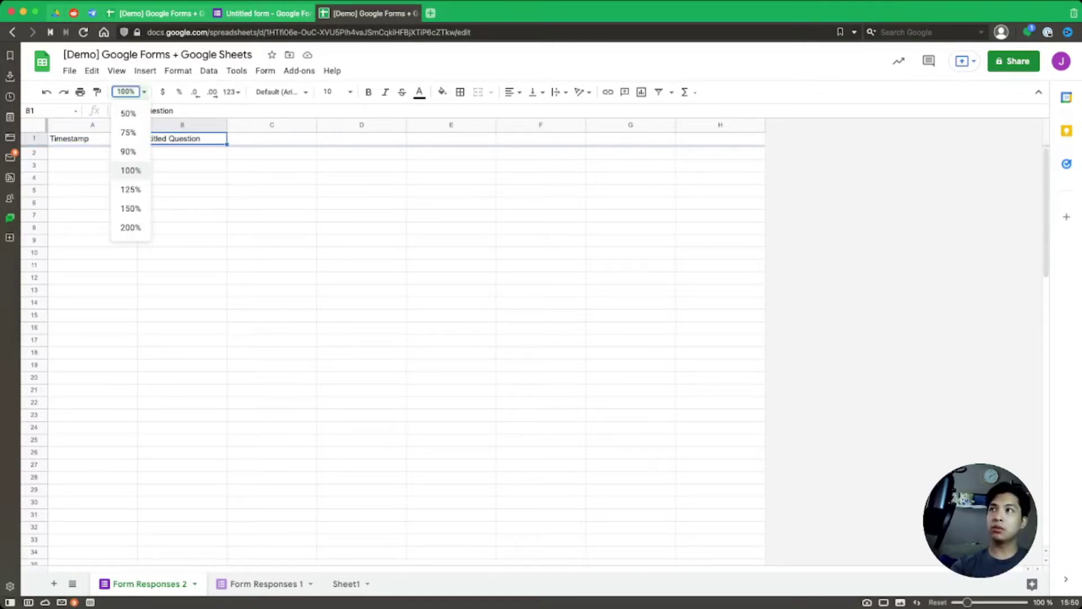
left_click(130, 208)
left_click(126, 150)
left_click(261, 150)
left_click(263, 13)
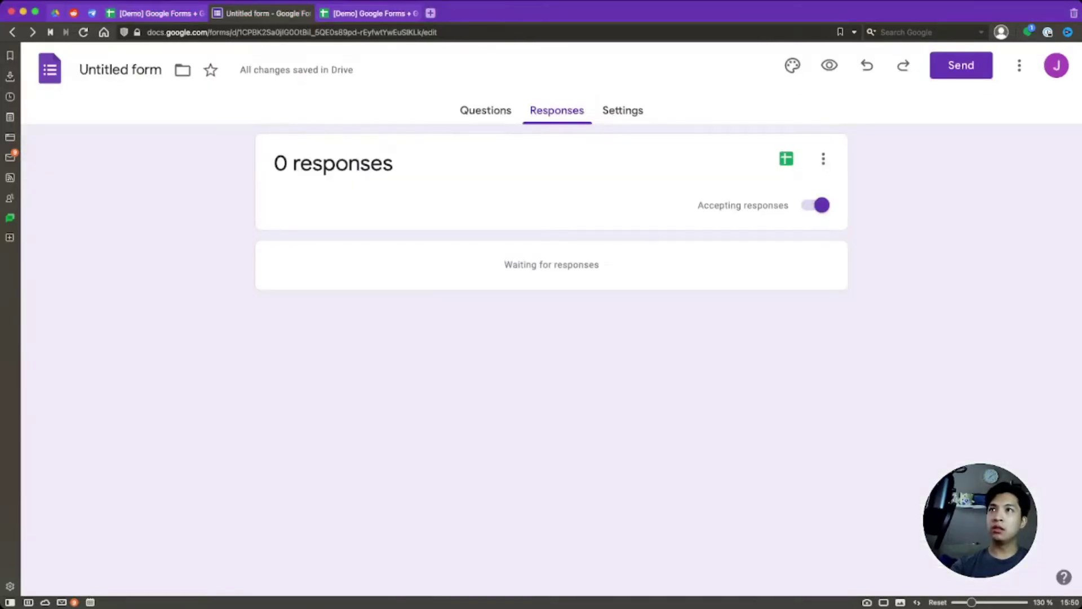
left_click(485, 110)
- Retitle the first question 'What's your name 2?' and check its header in Form Responses 2 and 1
left_click(335, 291)
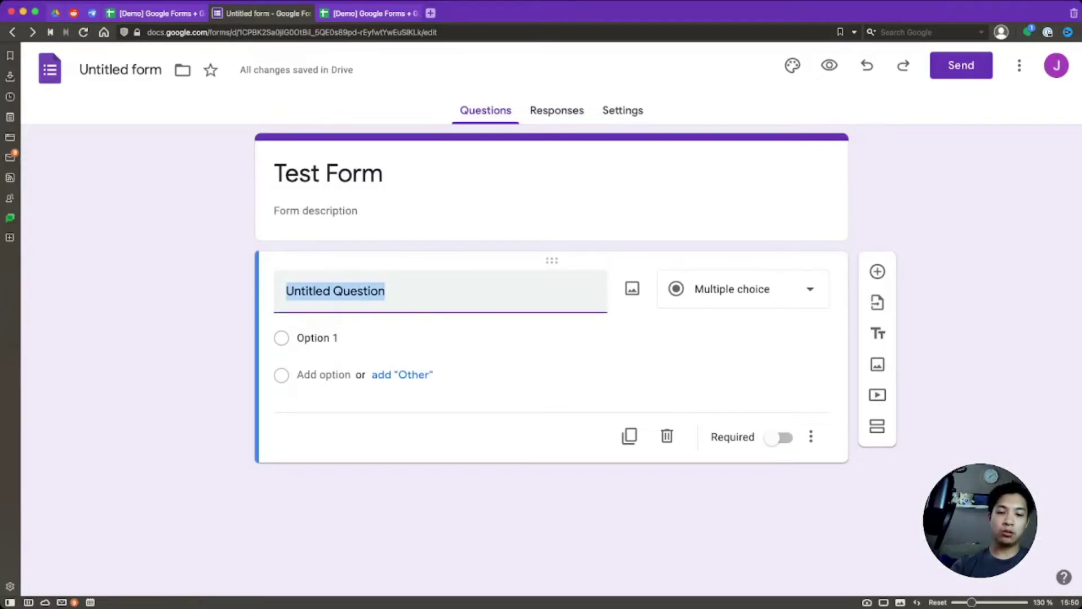
type("Wha")
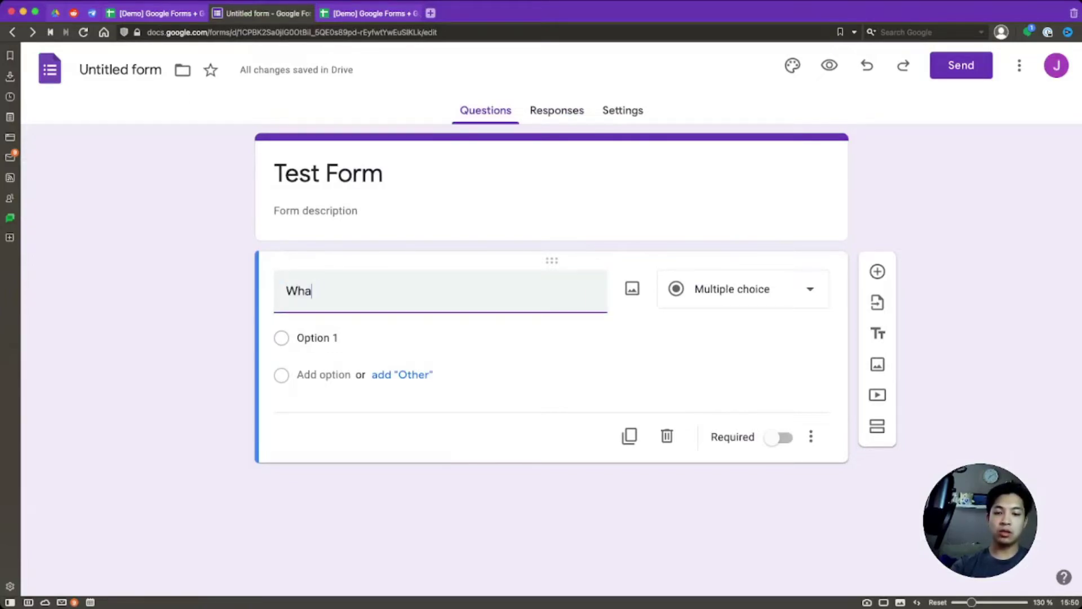
type("t's your name 2?")
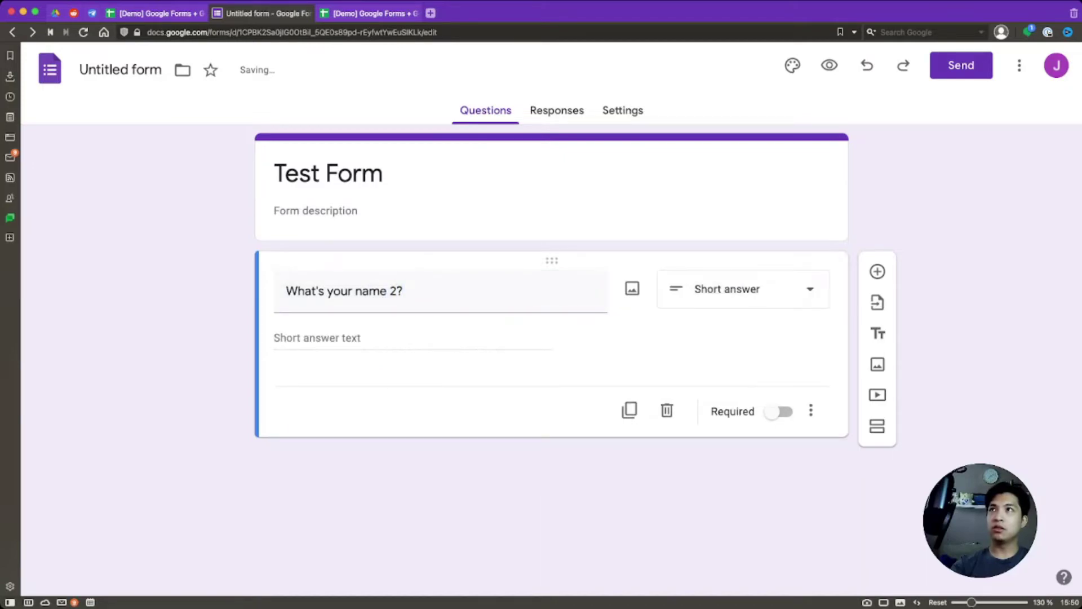
left_click(338, 13)
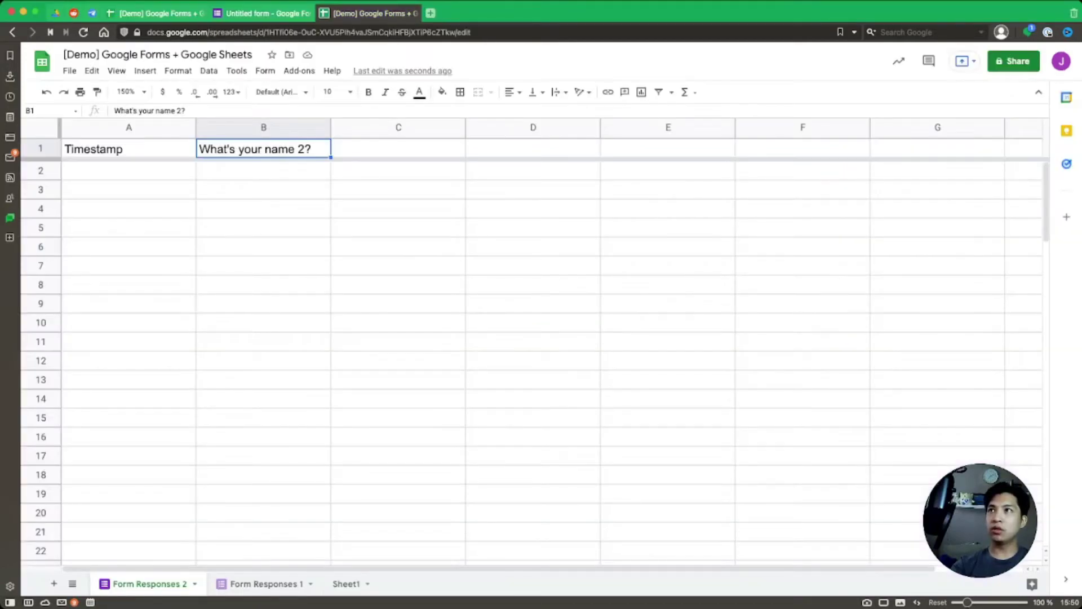
left_click(263, 170)
left_click(263, 149)
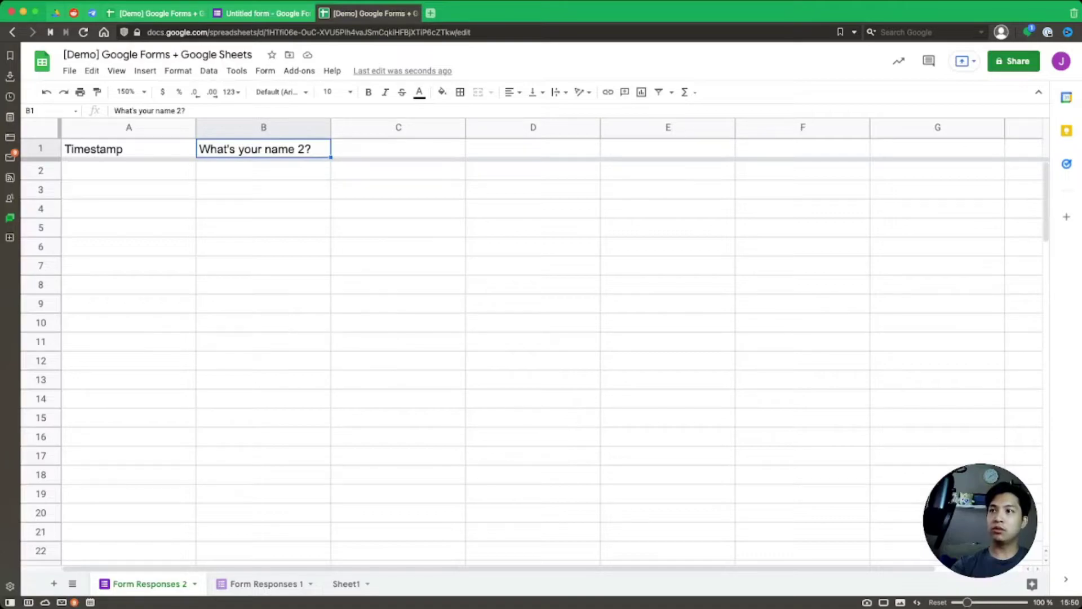
left_click(263, 584)
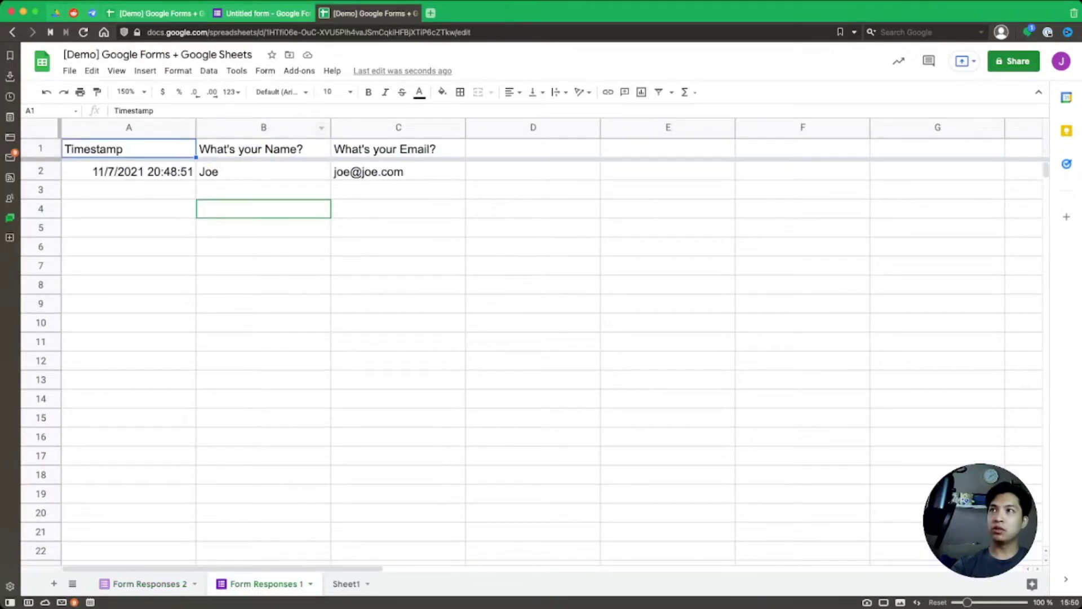
key("Right")
key("Right")
left_click(128, 149)
key("ctrl+shift+Tab")
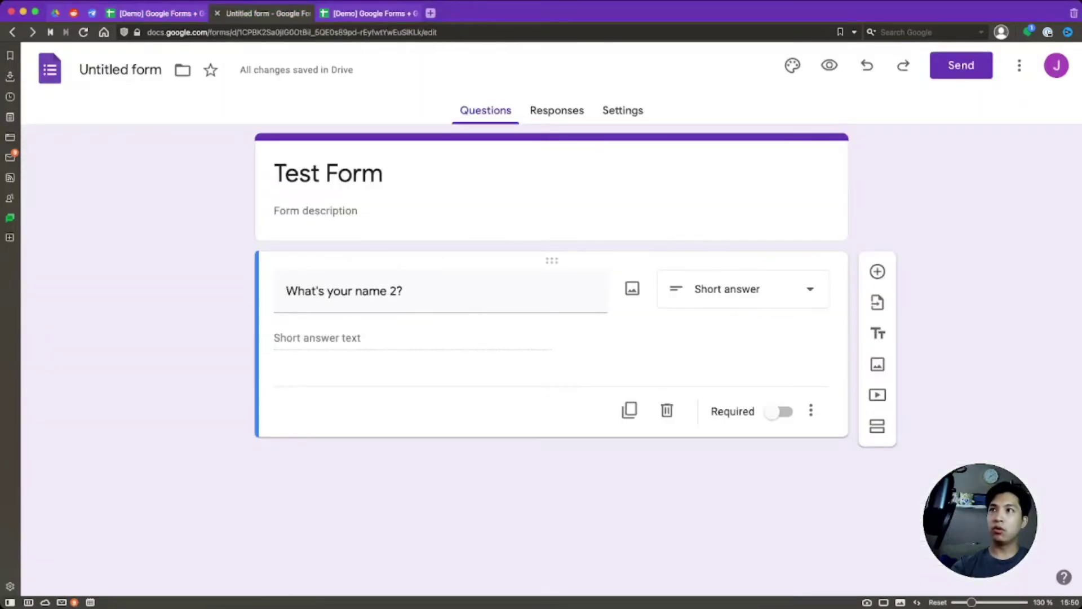
- Preview the form, submit 'Test 2' as the name answer, and return to the spreadsheet
left_click(829, 65)
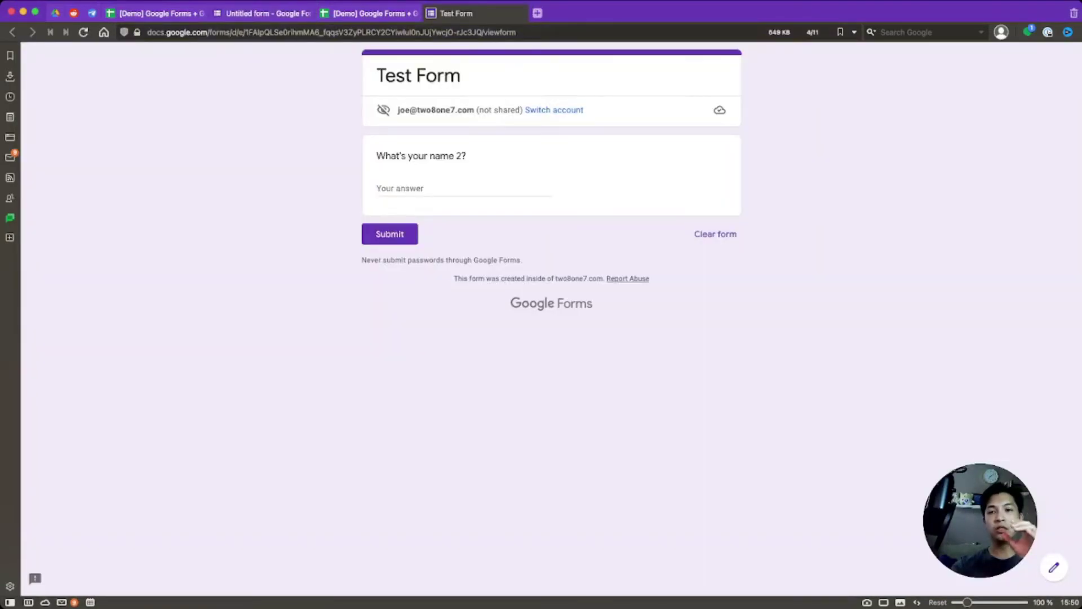
left_click(464, 188)
type("Test 2")
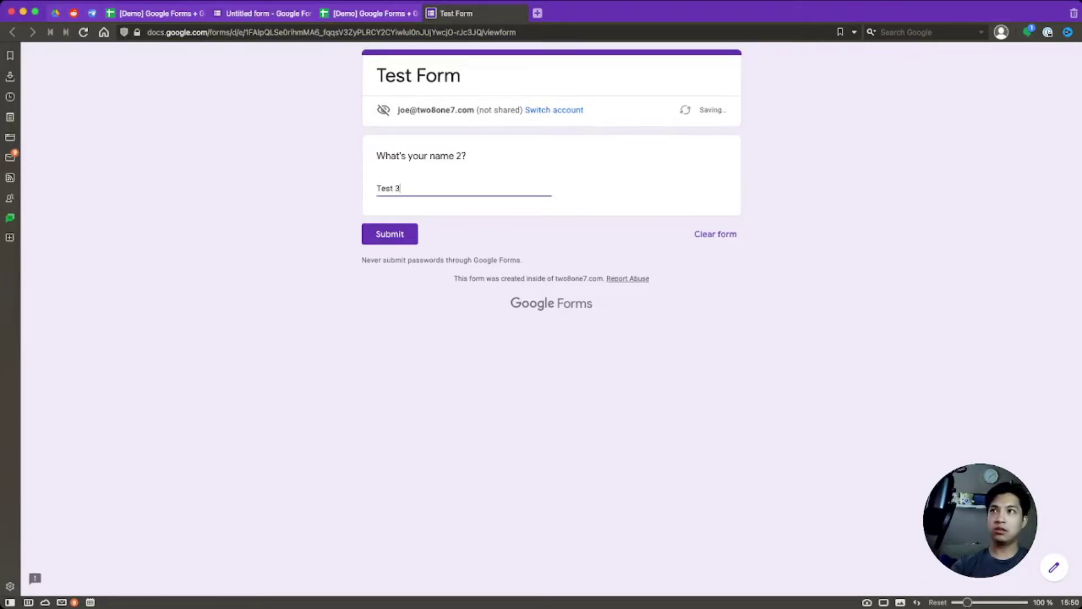
left_click(390, 233)
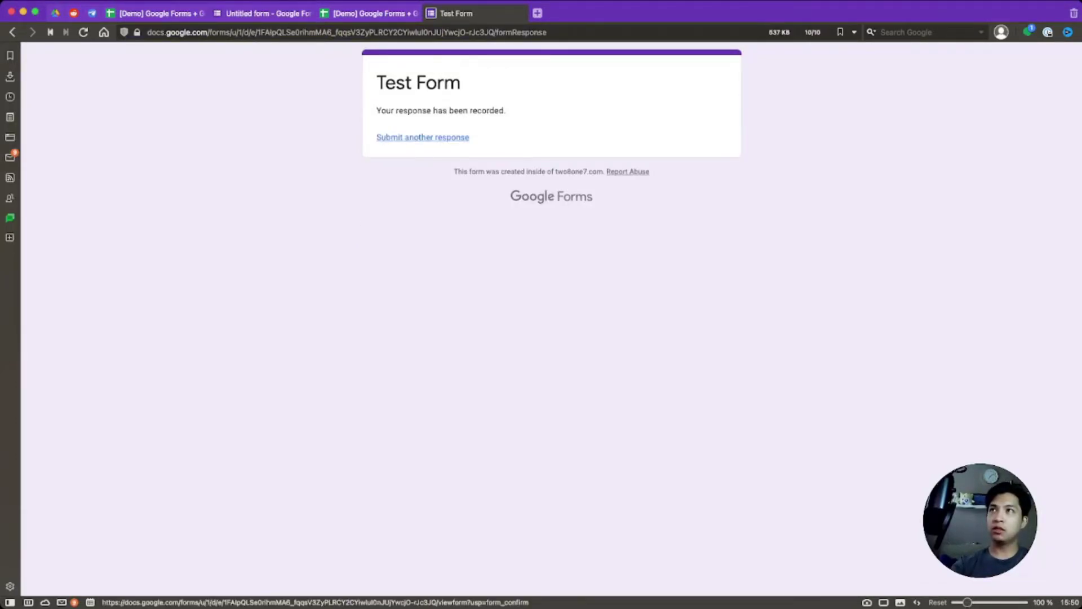
left_click(422, 137)
left_click(370, 13)
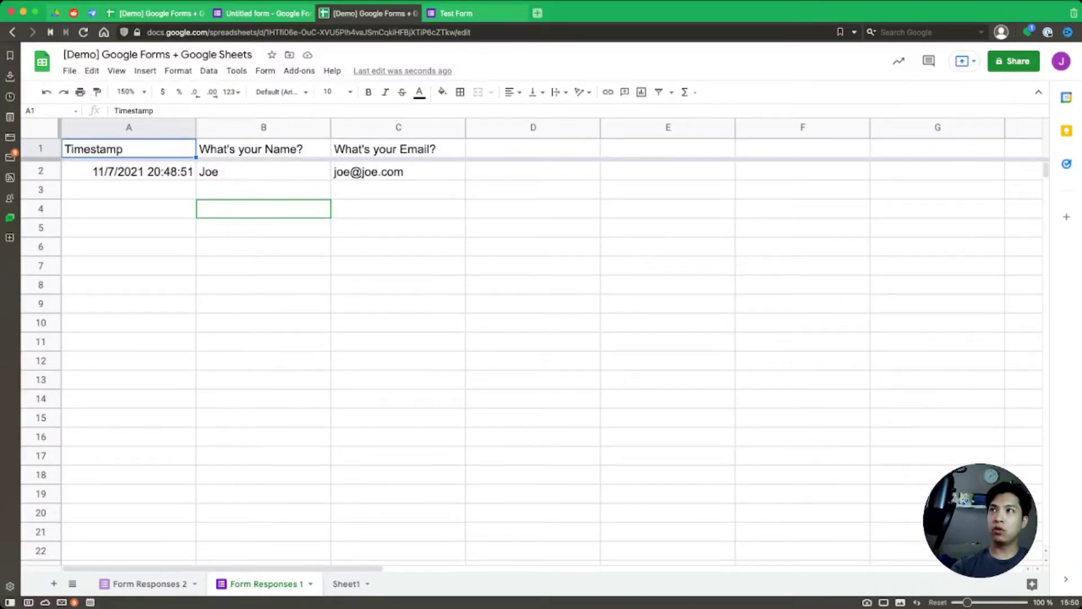
left_click(398, 171)
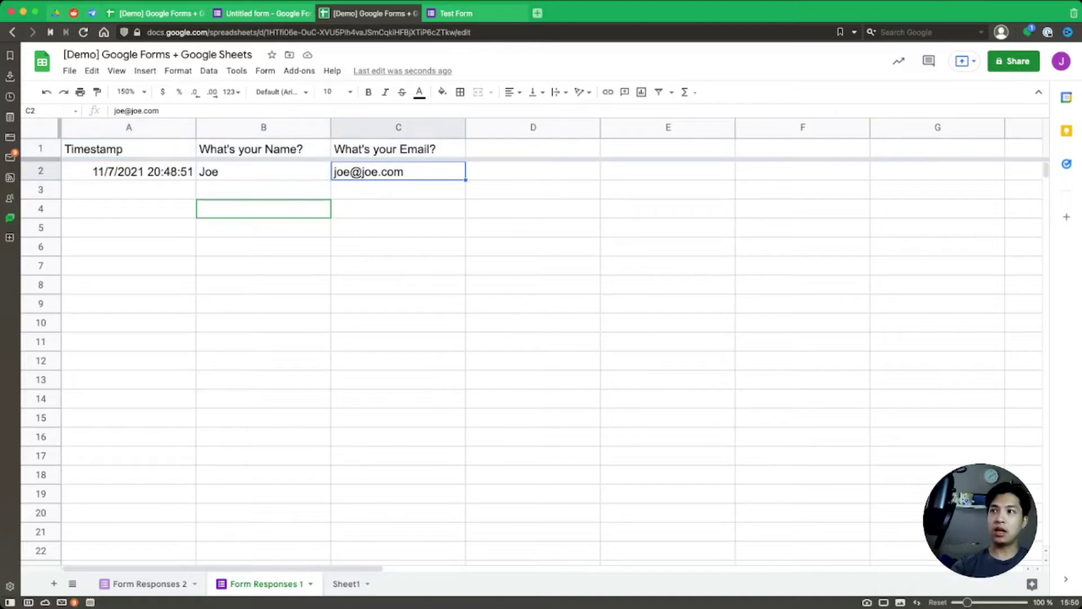
left_click(146, 584)
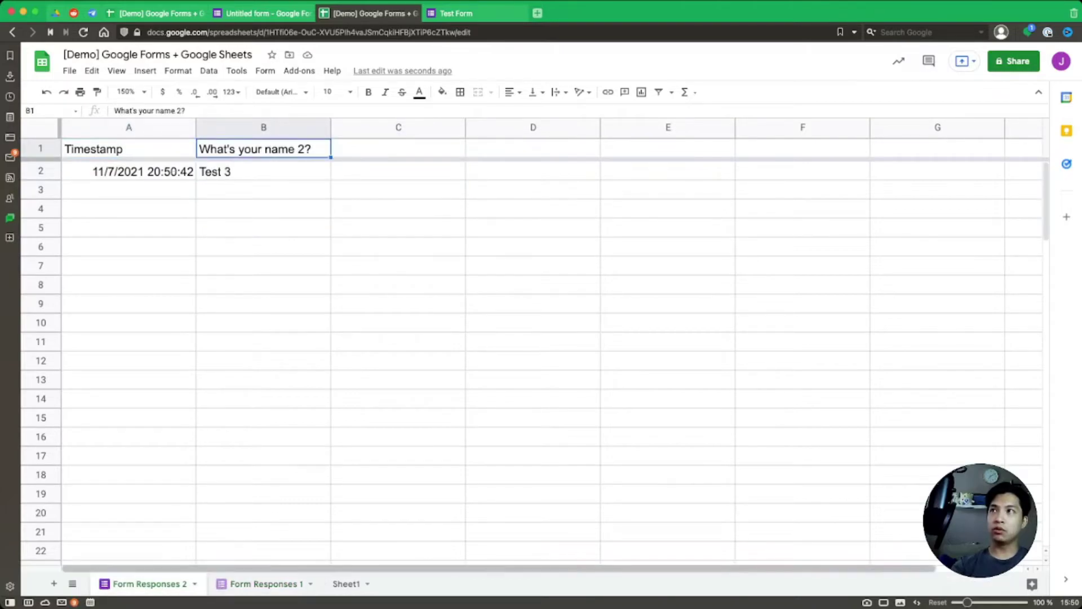
left_click(263, 172)
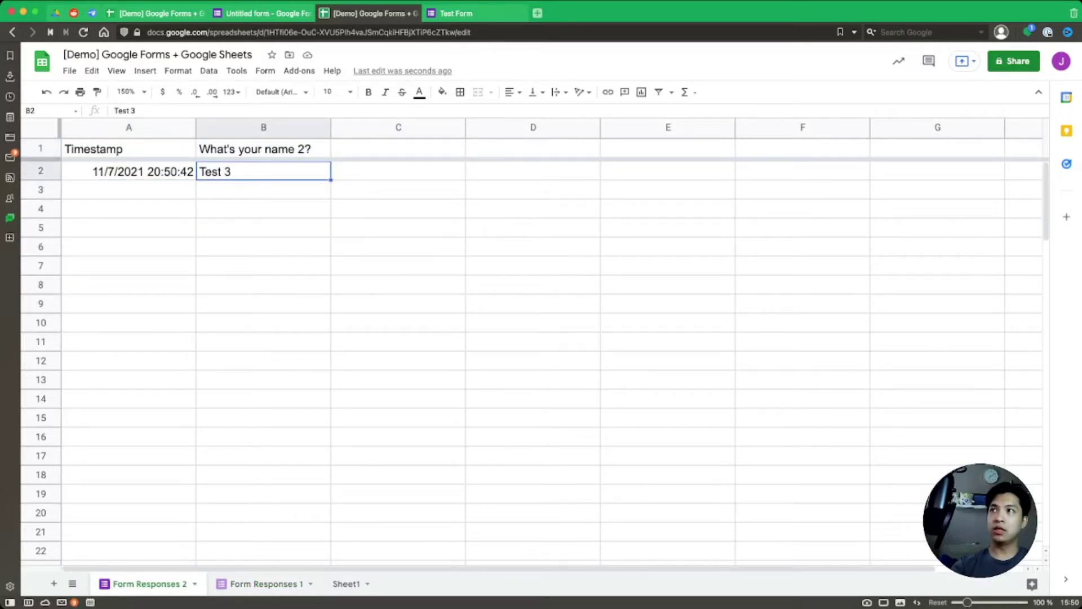
left_click(264, 208)
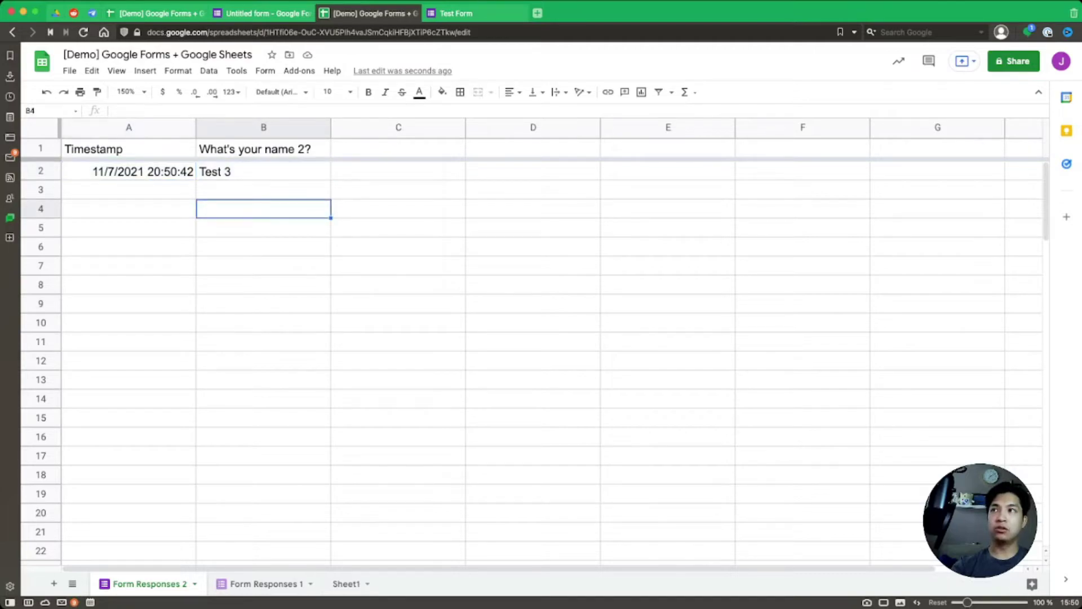
left_click(264, 303)
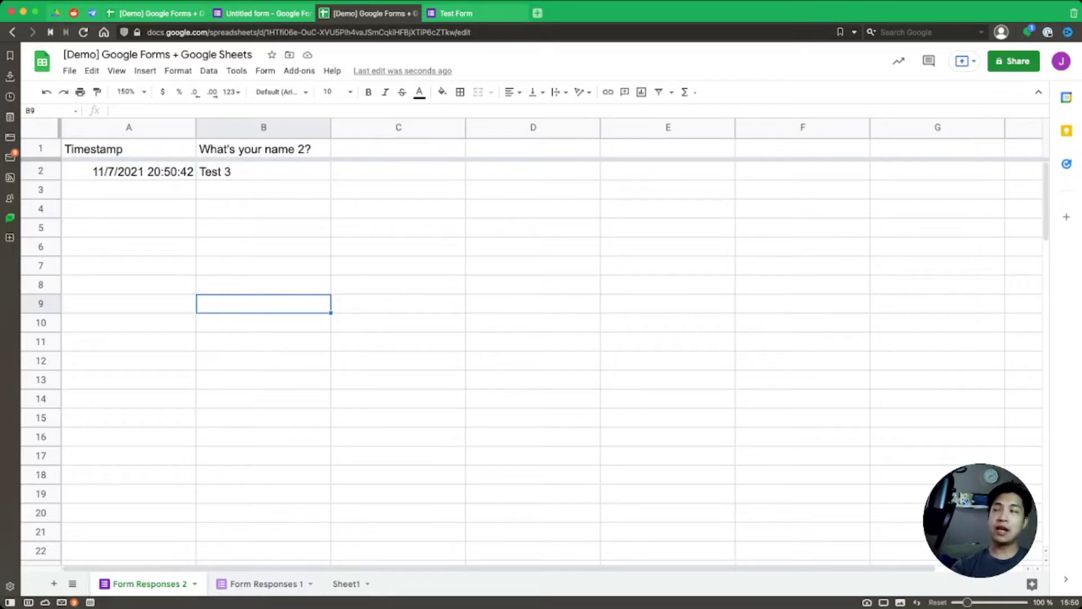
left_click(264, 171)
left_click(264, 148)
left_click(263, 171)
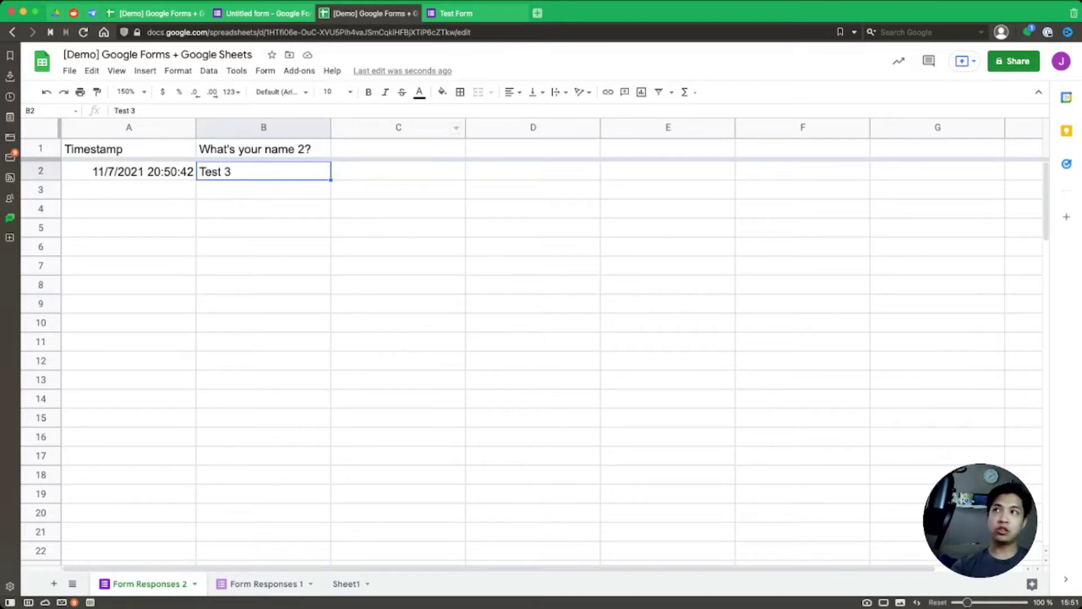
left_click(265, 584)
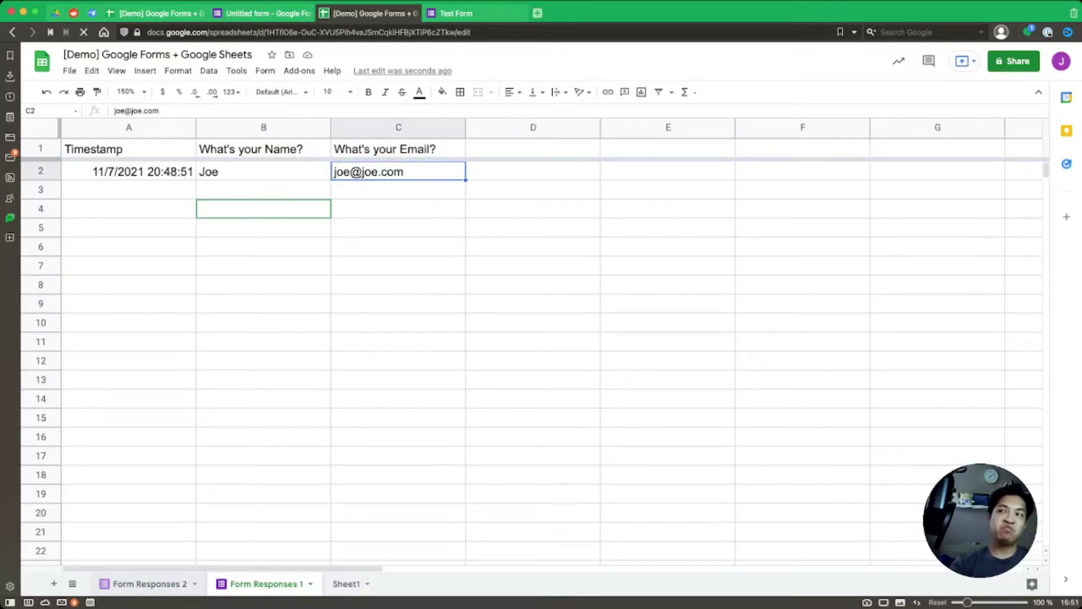
left_click(144, 583)
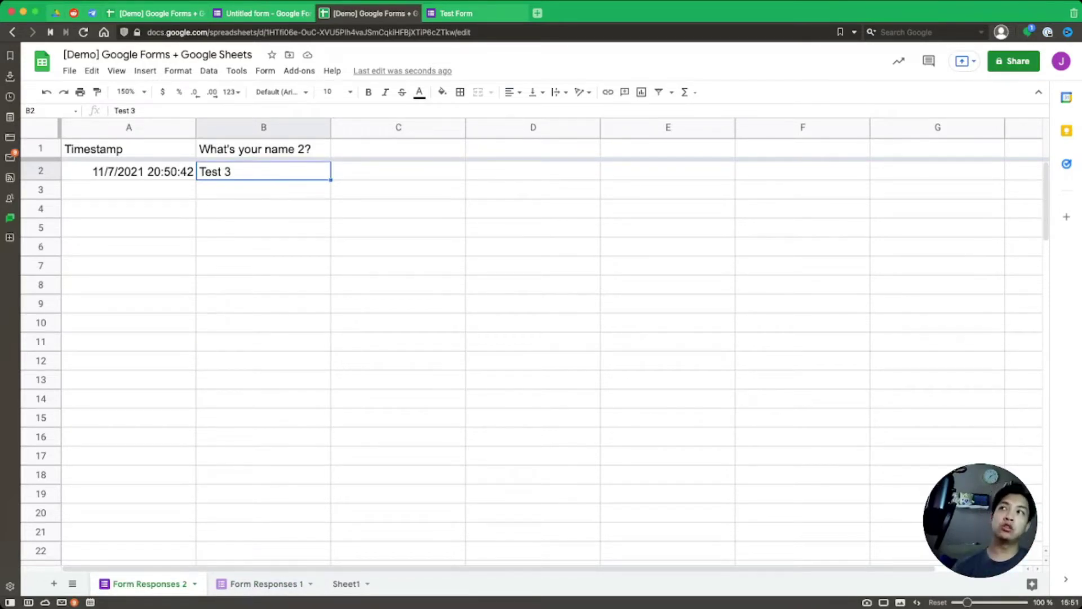
left_click(128, 189)
left_click(263, 189)
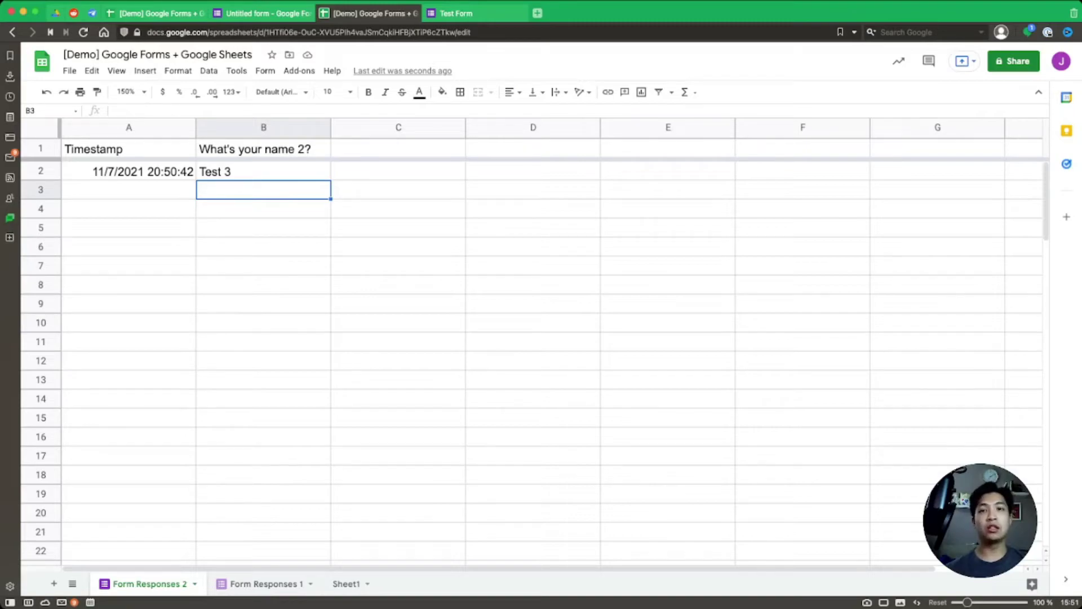
left_click(128, 189)
left_click(264, 228)
left_click(128, 247)
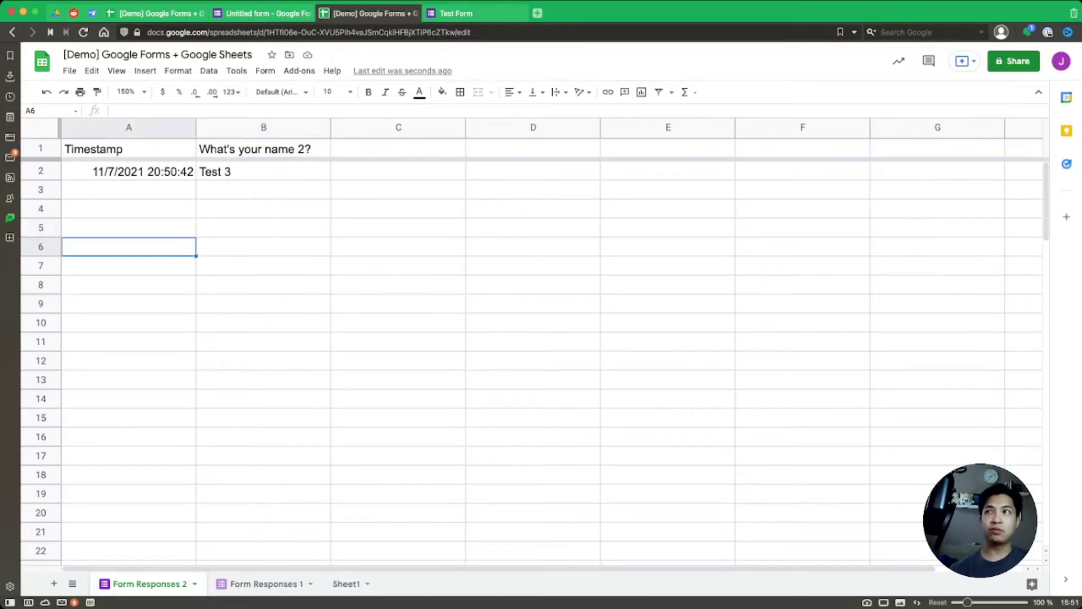
left_click(264, 265)
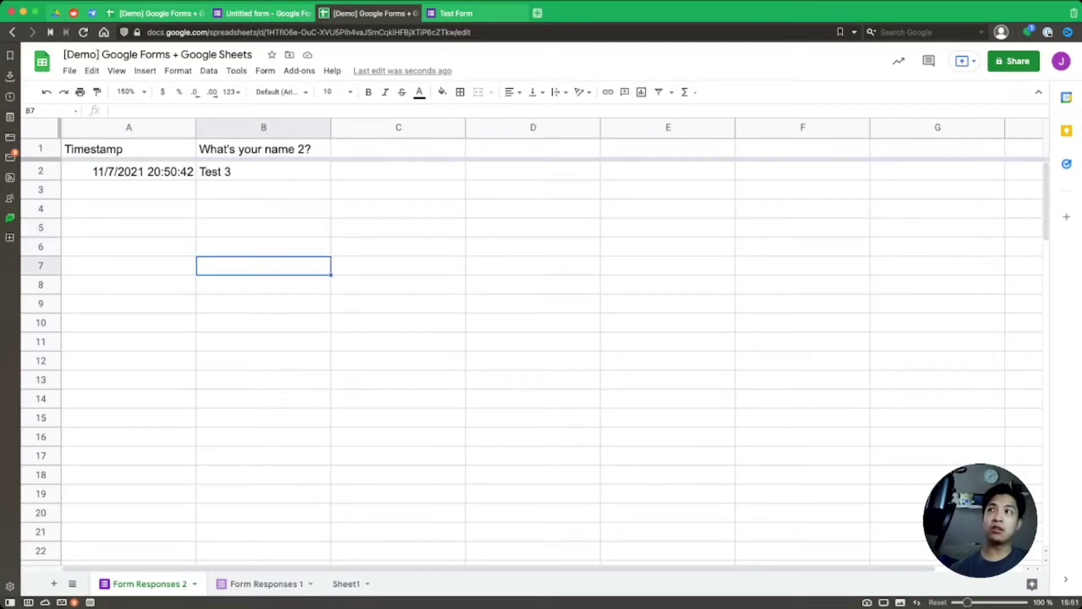
left_click(128, 247)
left_click_drag(263, 171, 668, 209)
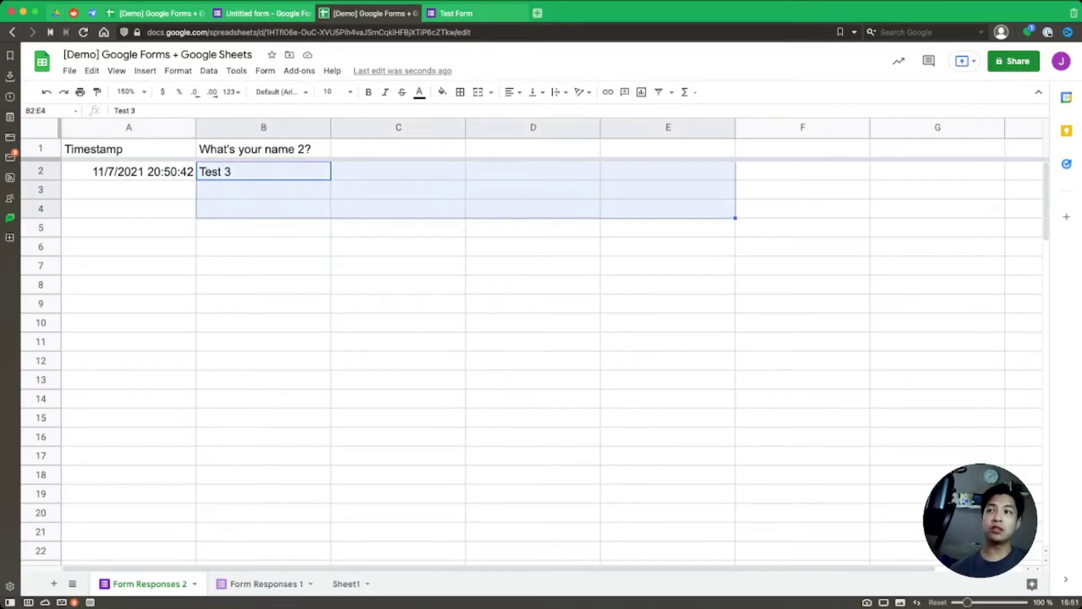
left_click(533, 323)
left_click(263, 583)
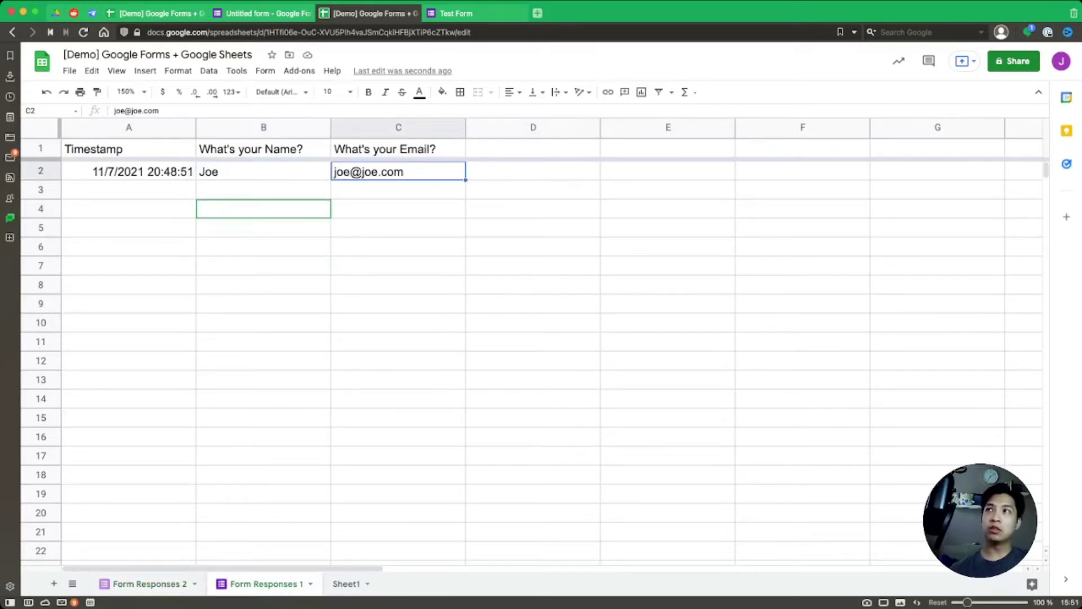
left_click(265, 71)
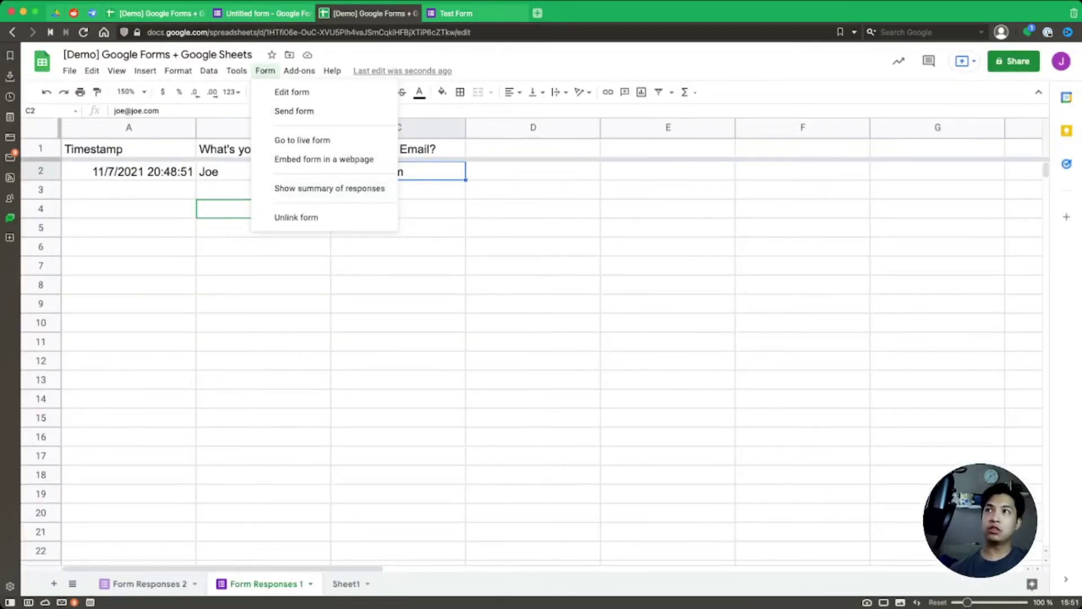
left_click(264, 304)
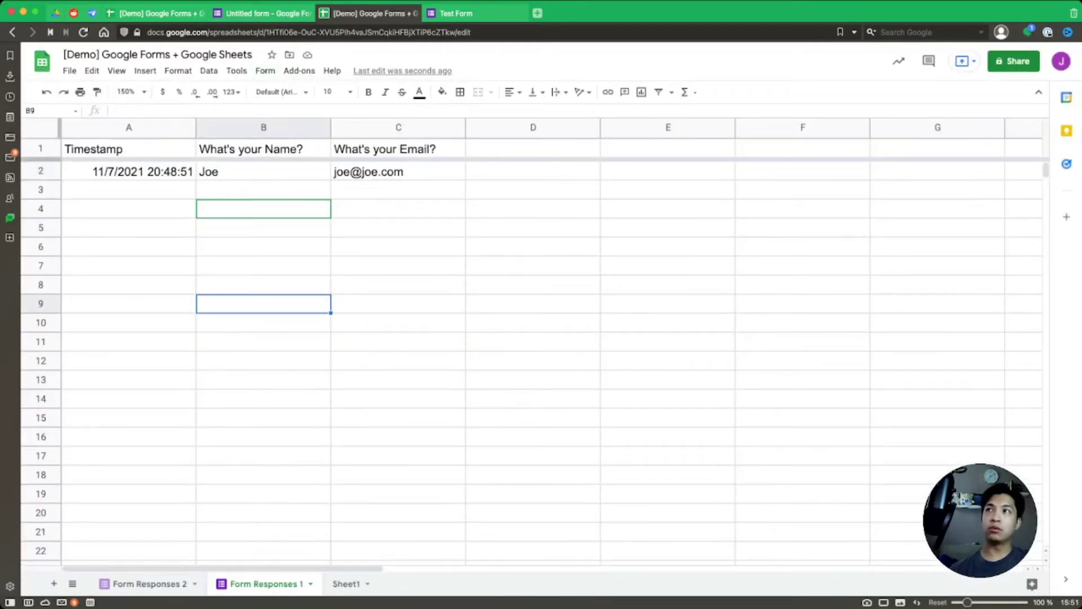